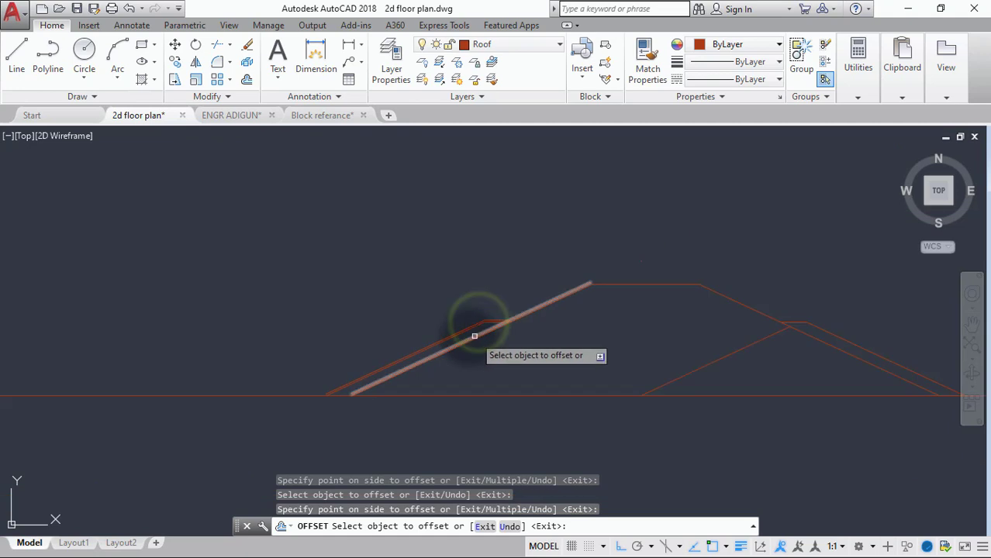
# Step: Offset the main ridge line, the right main slope and the inner diagonal outward to form double roof lines
pyautogui.click(602, 283)
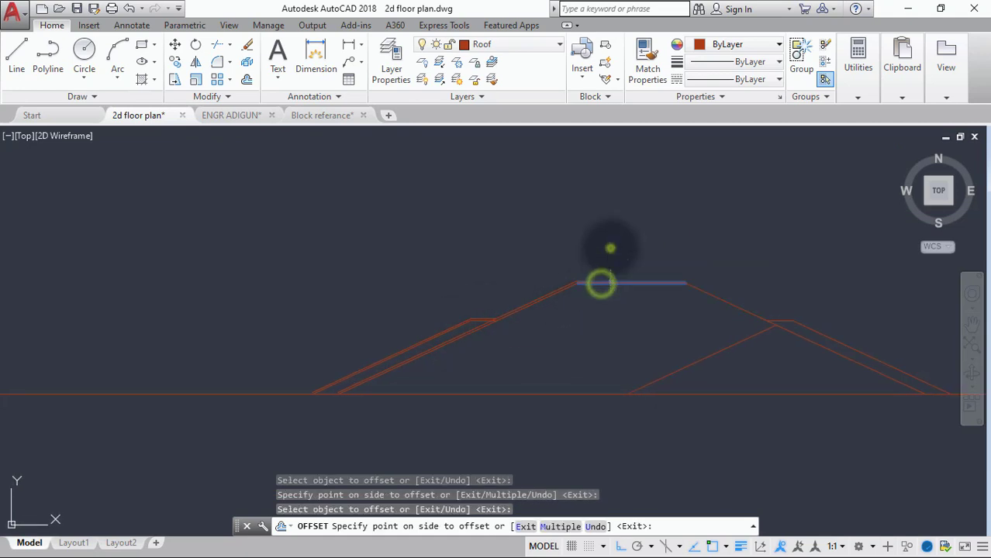
pyautogui.click(611, 247)
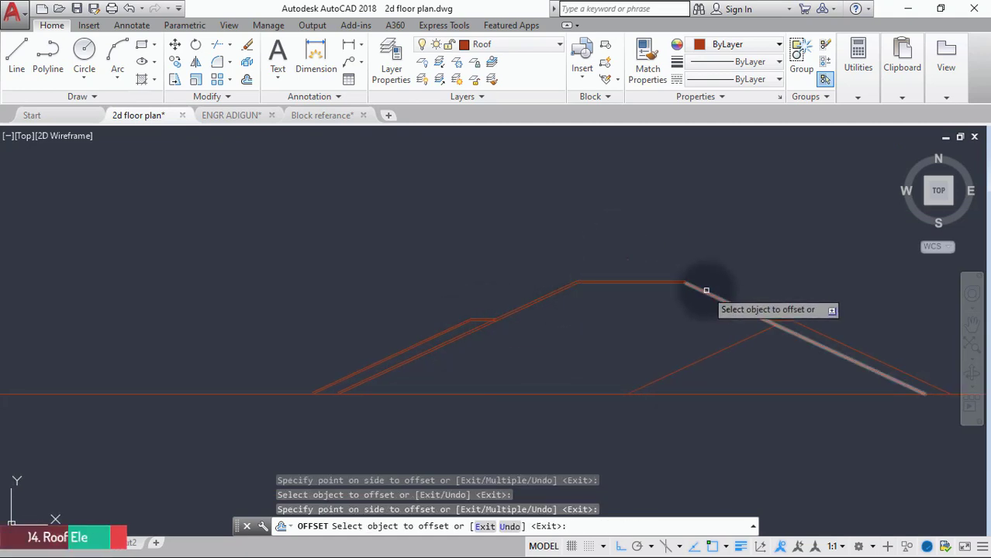
pyautogui.click(707, 291)
pyautogui.click(704, 379)
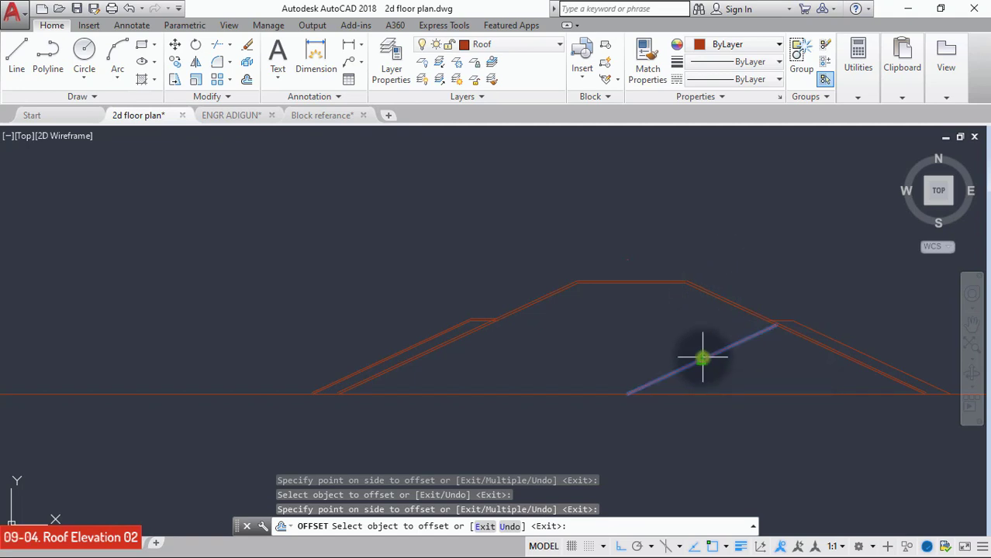
# Step: Offset the short ridge line and outer slope of the right lower roof outward
pyautogui.moveTo(668, 346); pyautogui.dragTo(372, 340, button='middle')
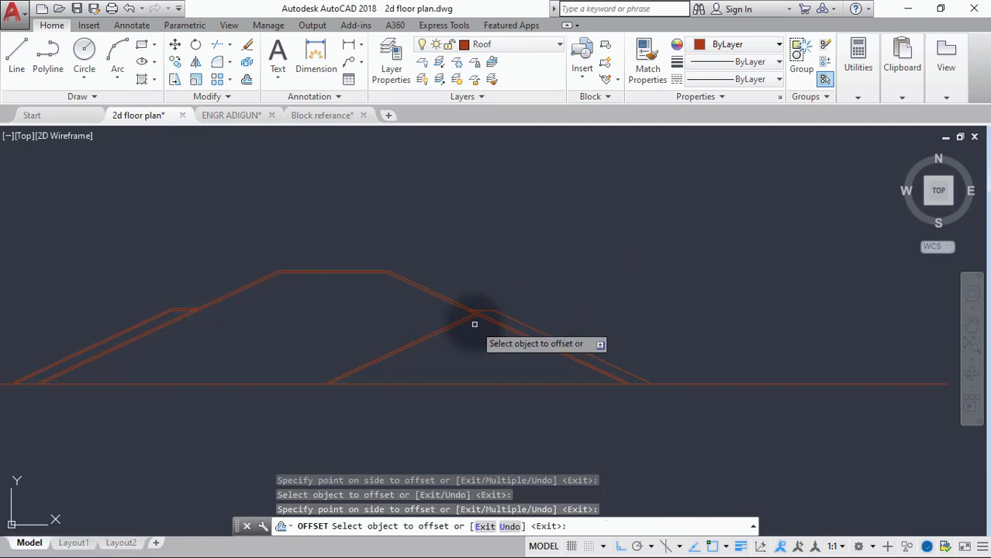
pyautogui.scroll(5, 474, 324)
pyautogui.click(459, 306)
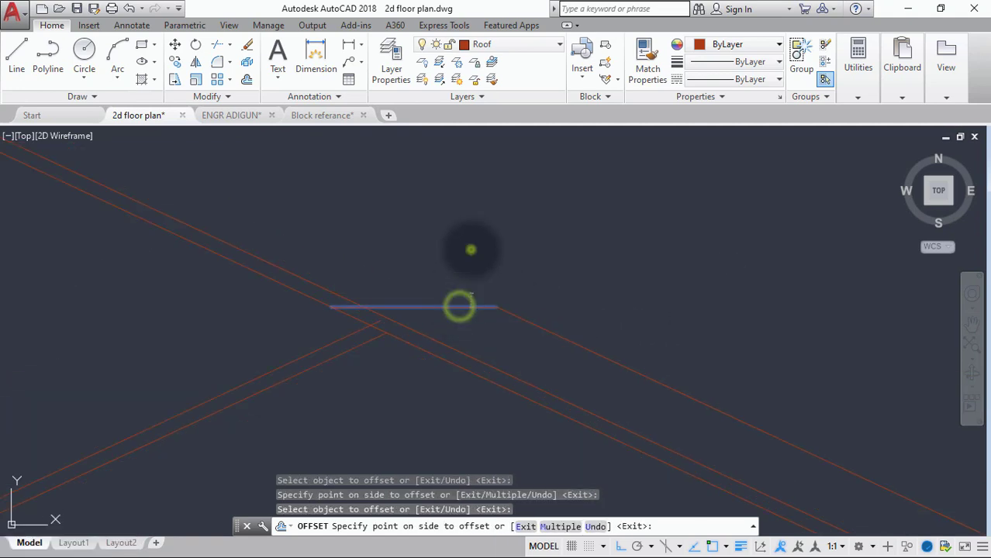
pyautogui.click(471, 248)
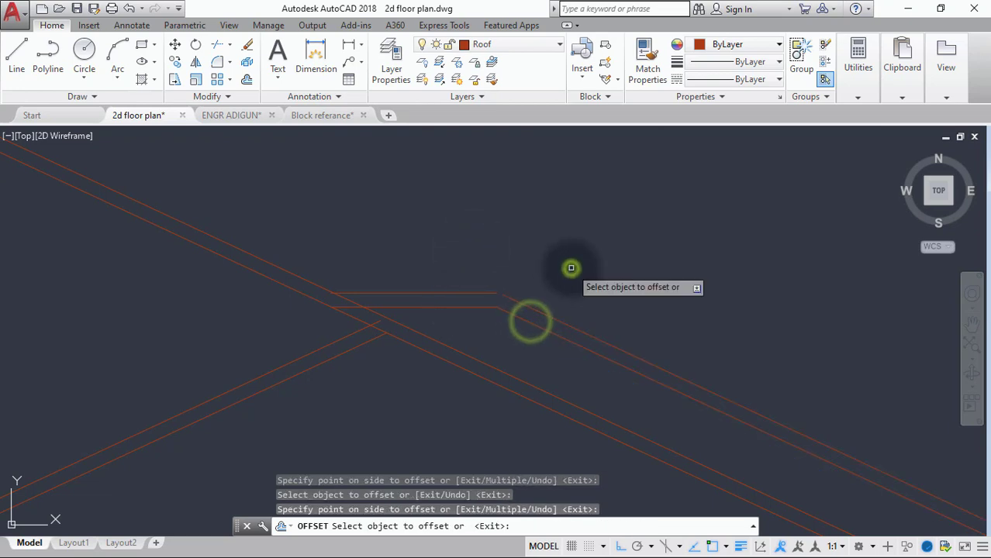
pyautogui.scroll(-3, 570, 268)
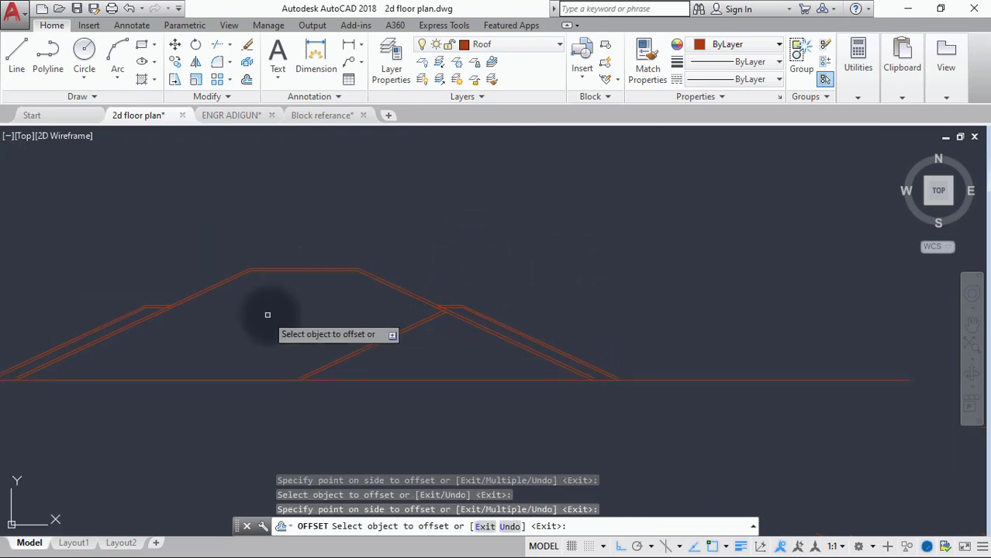
pyautogui.moveTo(267, 315); pyautogui.dragTo(323, 328, button='middle')
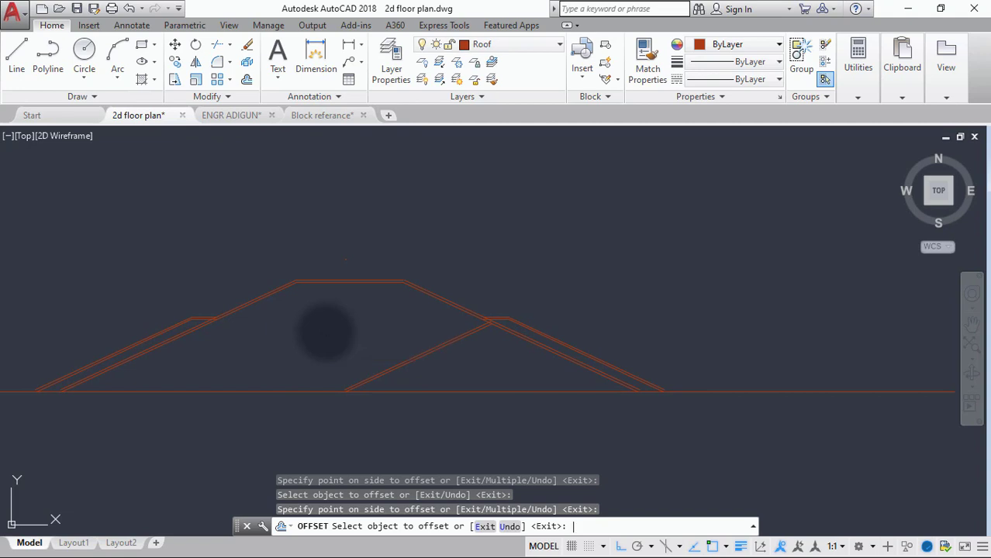
pyautogui.press('Return')
# Step: Trim the baseline where it overhangs beyond the right and left eaves of the roof
pyautogui.write('tr')
pyautogui.press('Return')
pyautogui.press('Return')
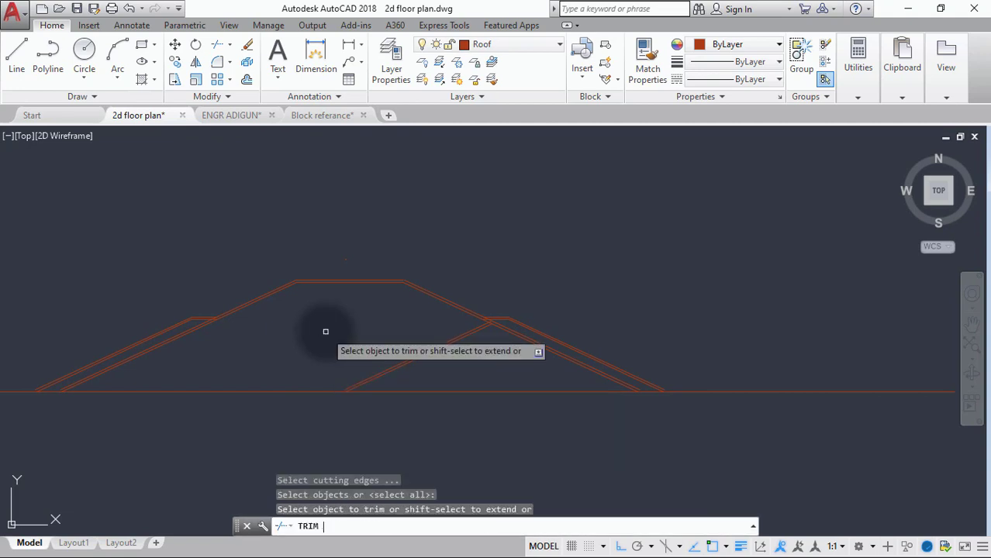
pyautogui.click(698, 392)
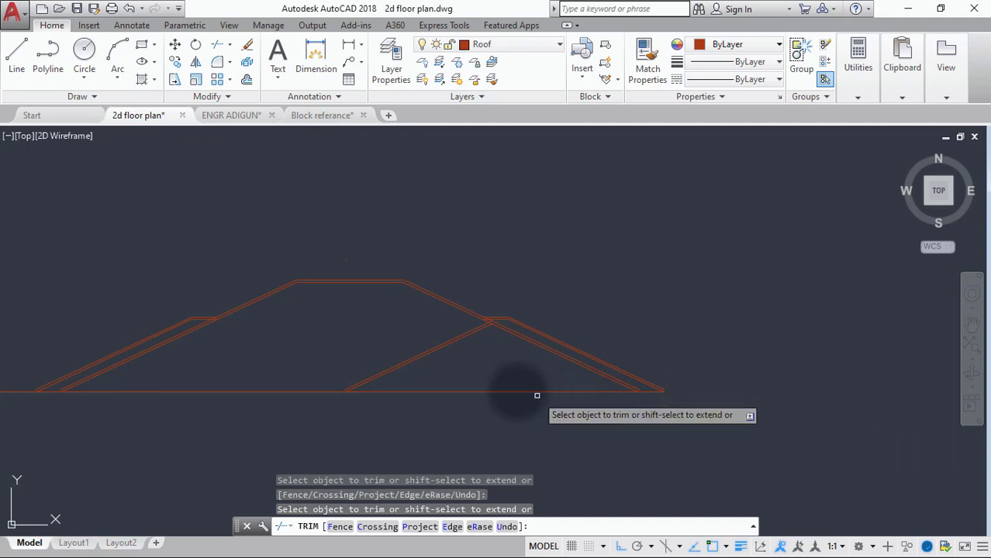
pyautogui.moveTo(166, 381); pyautogui.dragTo(548, 347, button='middle')
pyautogui.click(383, 359)
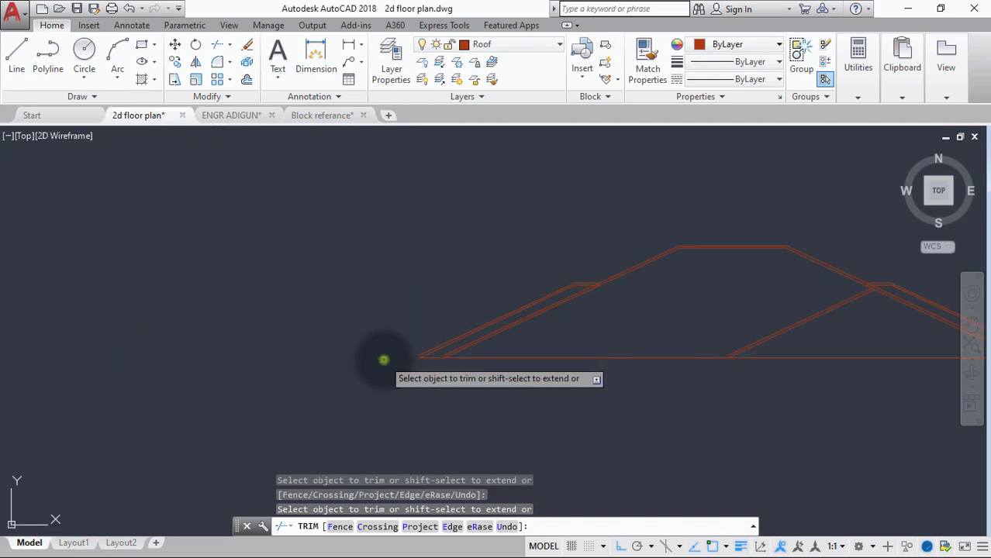
# Step: Extend the offset lines of the inner slopes down to the baseline at the left and right eaves
pyautogui.scroll(5, 431, 345)
pyautogui.scroll(2, 375, 341)
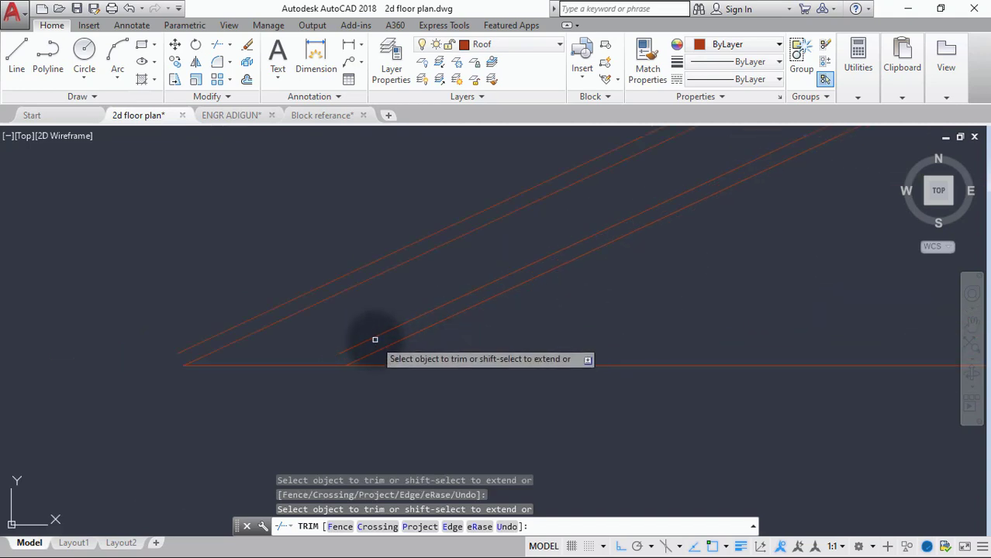
pyautogui.scroll(-3, 375, 340)
pyautogui.scroll(-2, 273, 348)
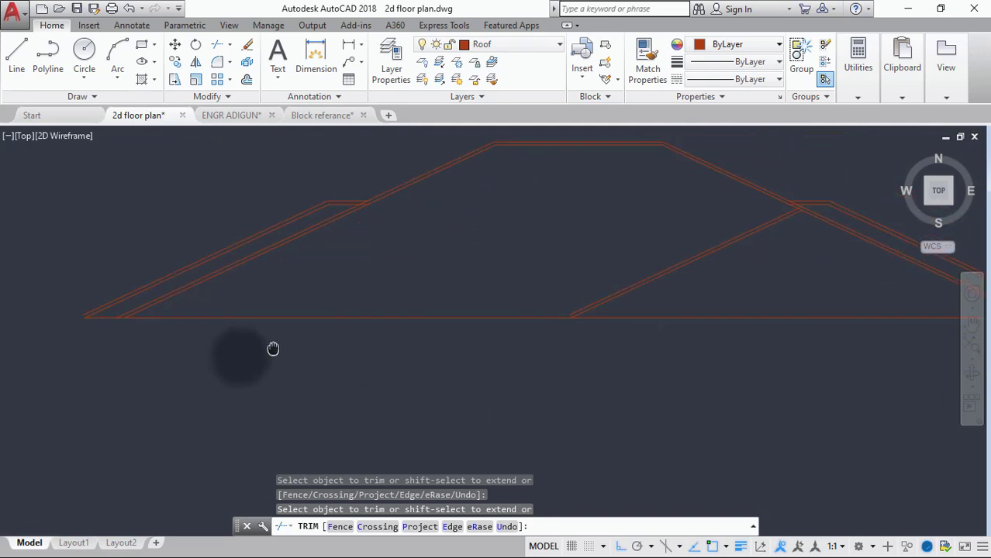
pyautogui.scroll(-1, 576, 359)
pyautogui.moveTo(569, 359); pyautogui.dragTo(378, 361, button='middle')
pyautogui.scroll(5, 570, 318)
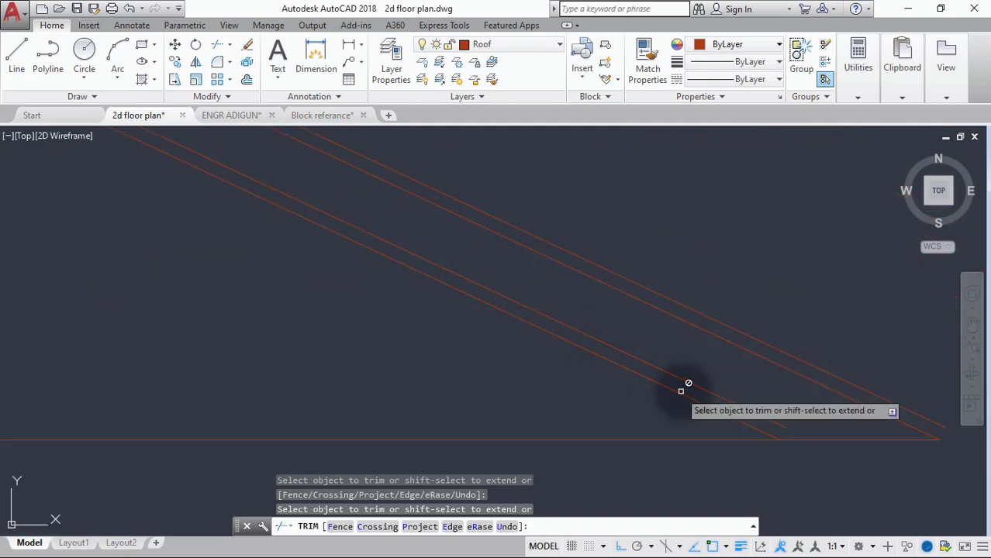
pyautogui.scroll(-3, 574, 380)
pyautogui.scroll(-2, 243, 277)
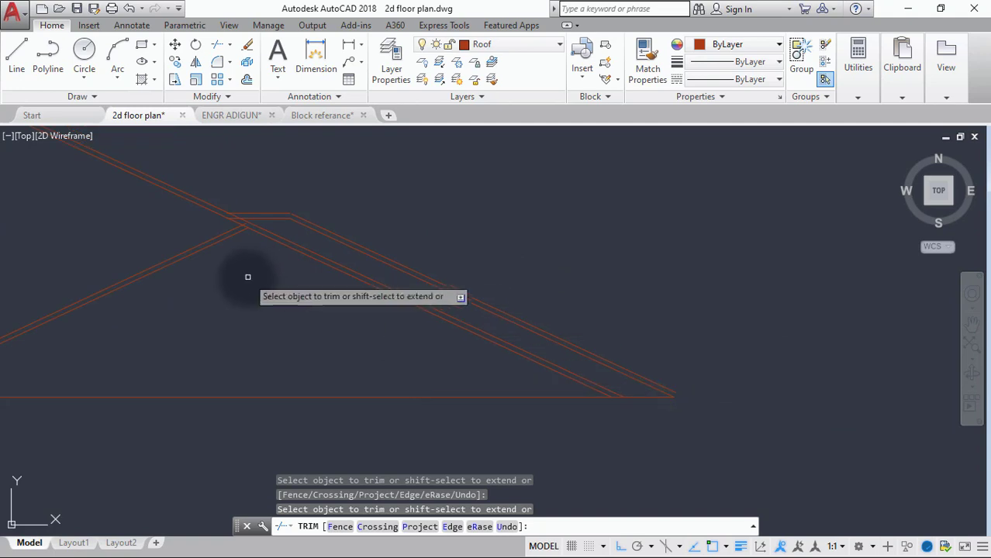
# Step: Trim and extend the short ridge, diagonal and slope lines into a clean junction where the right lower roof meets the main slope
pyautogui.scroll(2, 260, 259)
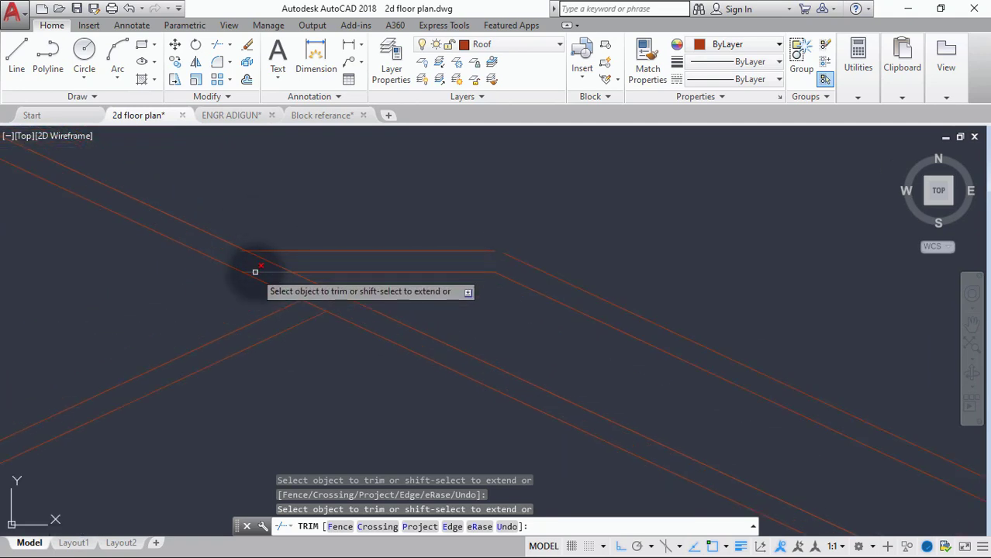
pyautogui.scroll(2, 245, 259)
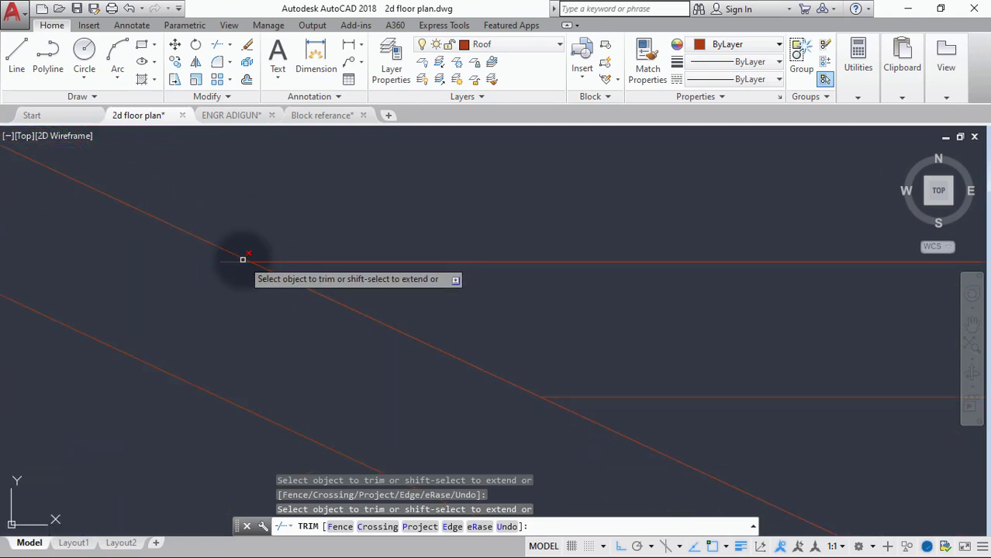
pyautogui.scroll(-2, 241, 262)
pyautogui.scroll(2, 336, 298)
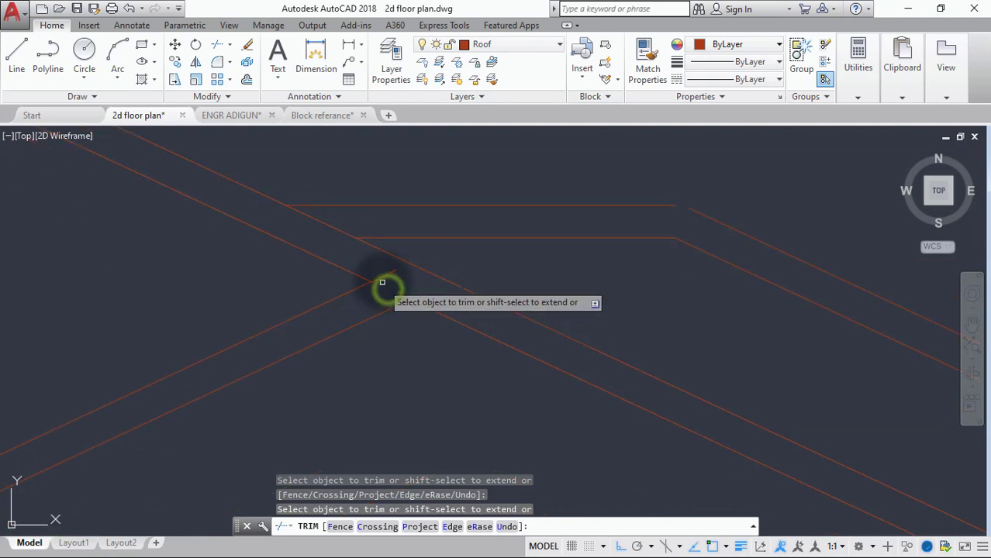
pyautogui.scroll(-2, 349, 334)
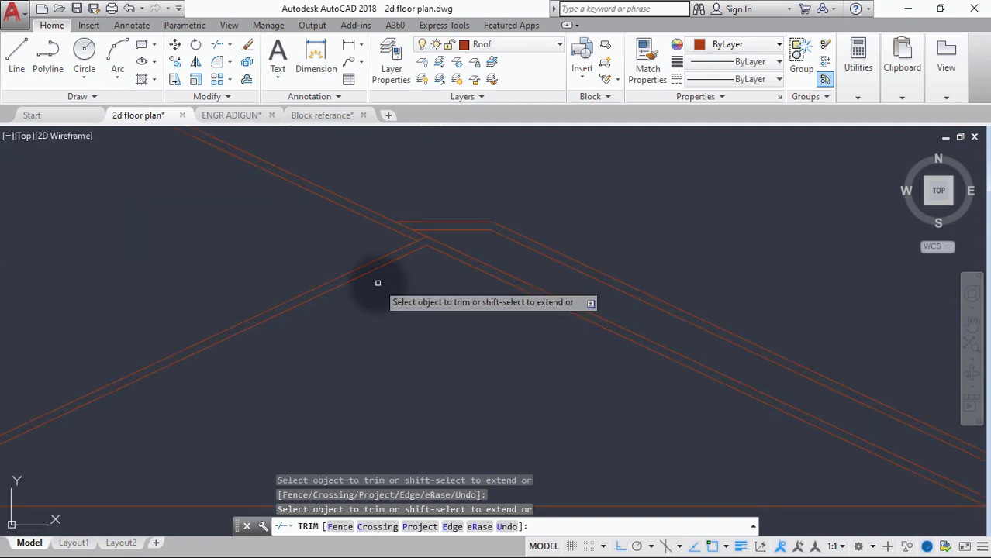
pyautogui.scroll(-1, 377, 276)
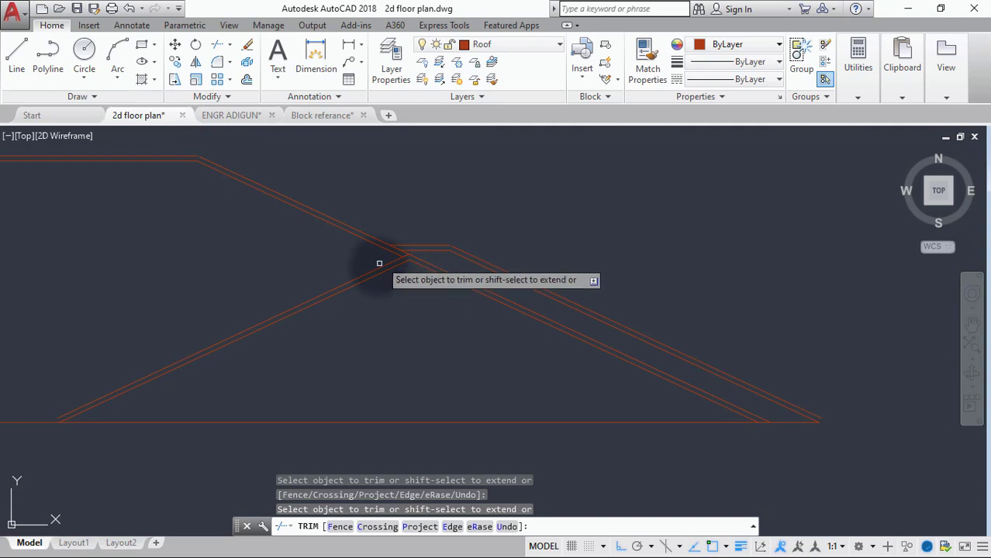
# Step: Trim the ends of both short ridge lines at the left lower roof back to the main slope's outer line
pyautogui.scroll(-2, 357, 267)
pyautogui.scroll(6, 326, 271)
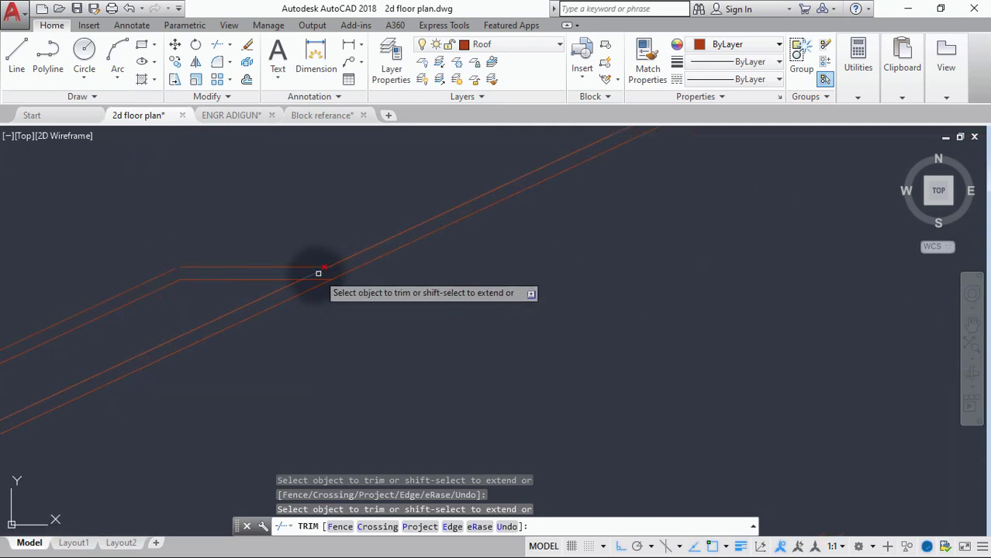
pyautogui.scroll(2, 318, 273)
pyautogui.click(314, 281)
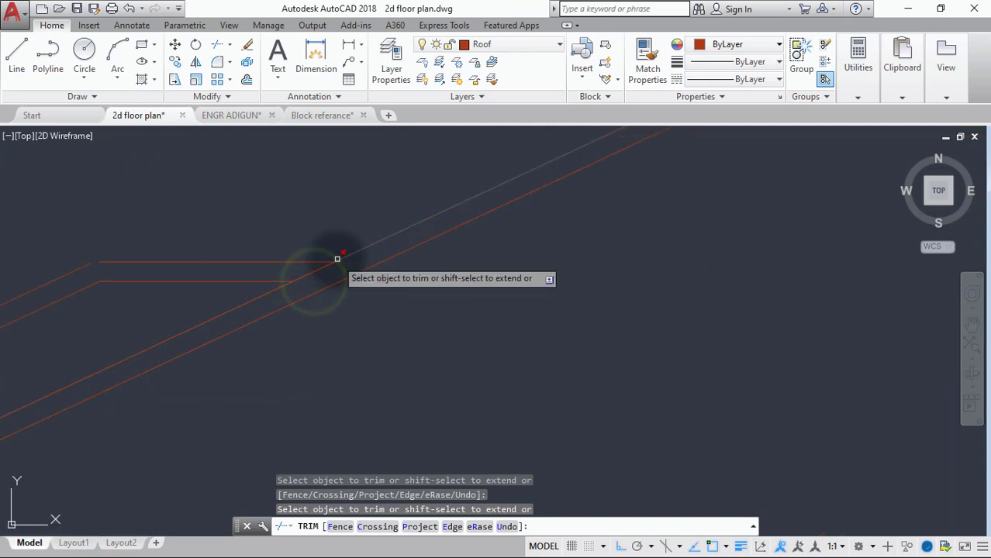
pyautogui.scroll(3, 336, 262)
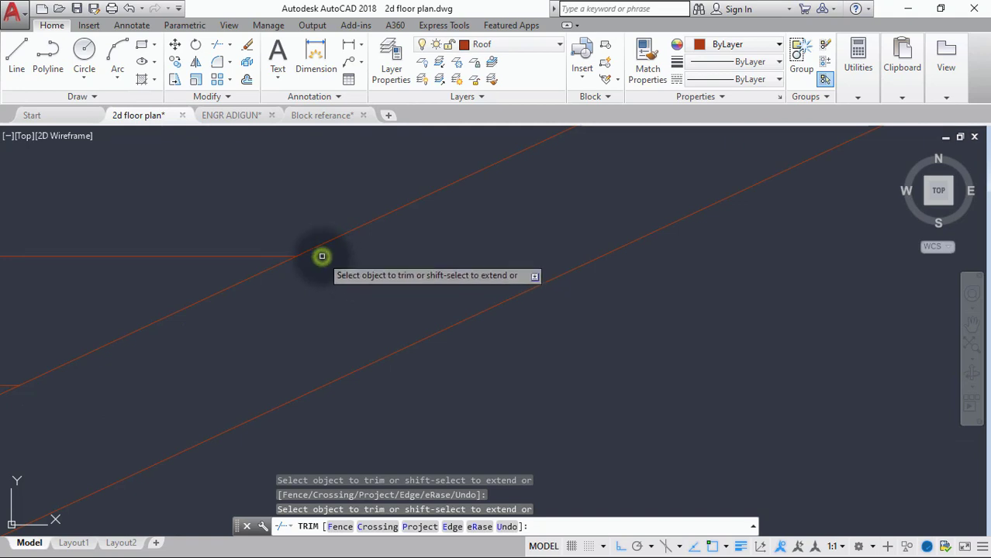
pyautogui.scroll(-5, 322, 256)
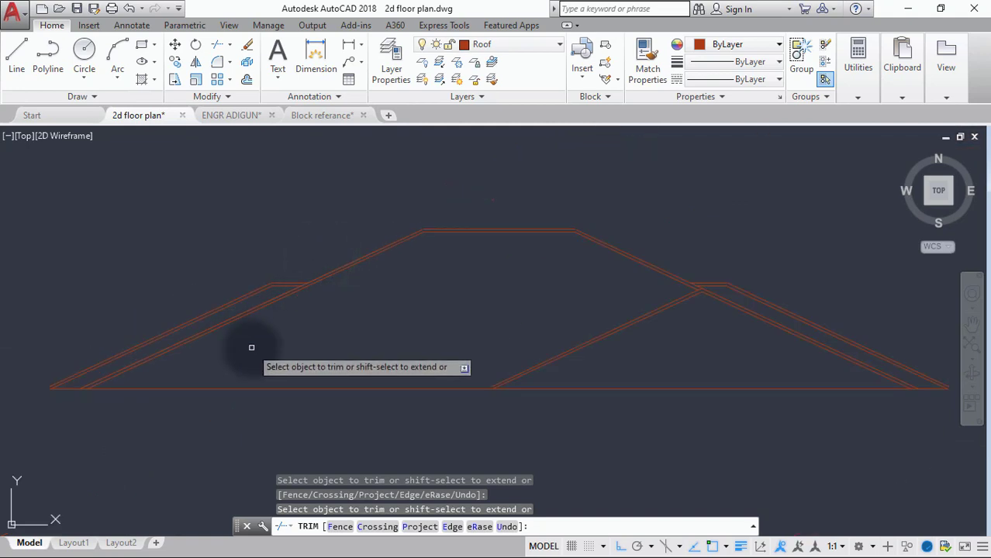
pyautogui.press('Return')
# Step: Fillet the outer slope line with the baseline at the left eave, using the Multiple option and a radius of 0
pyautogui.write('F')
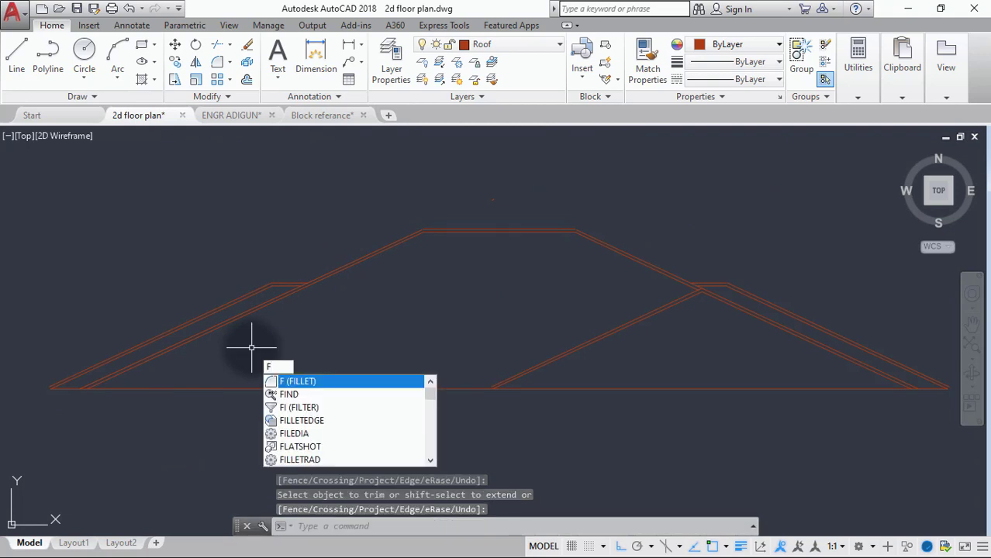
pyautogui.press('Return')
pyautogui.write('m')
pyautogui.press('Return')
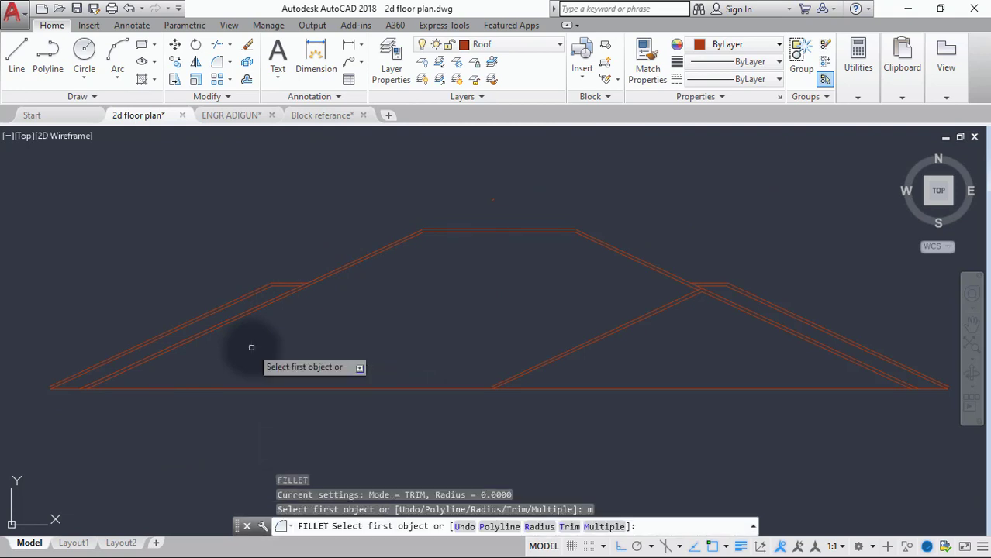
pyautogui.write('r')
pyautogui.press('Return')
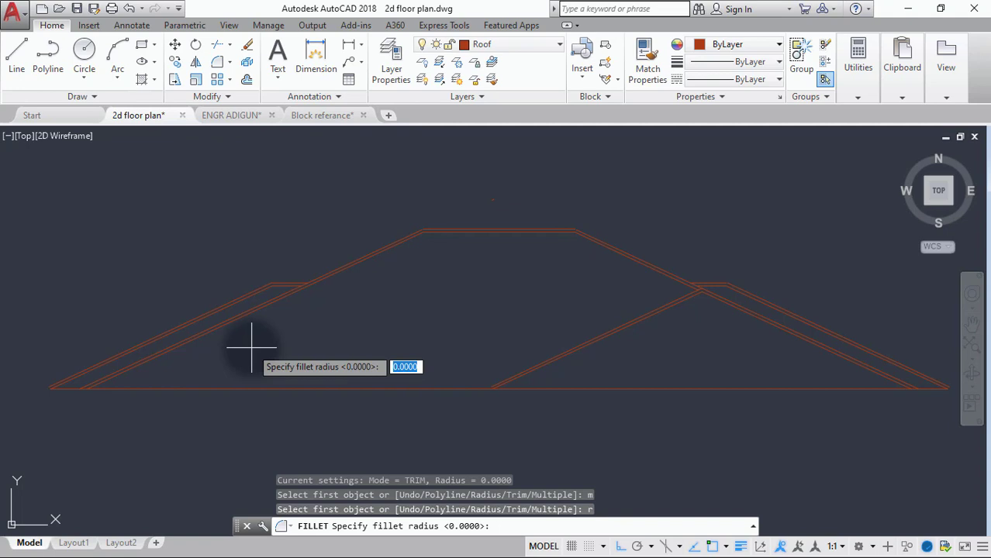
pyautogui.press('Return')
pyautogui.scroll(5, 11, 383)
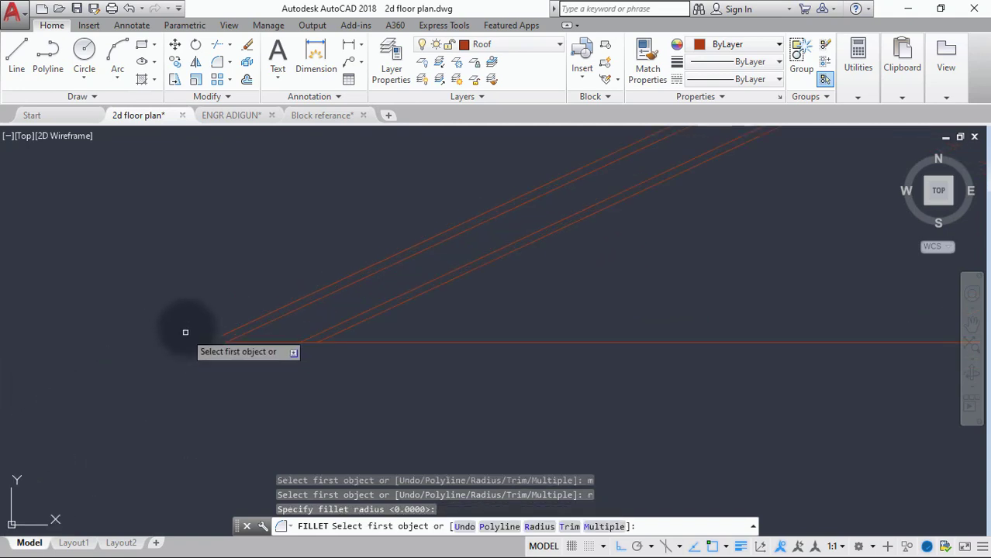
pyautogui.scroll(2, 233, 334)
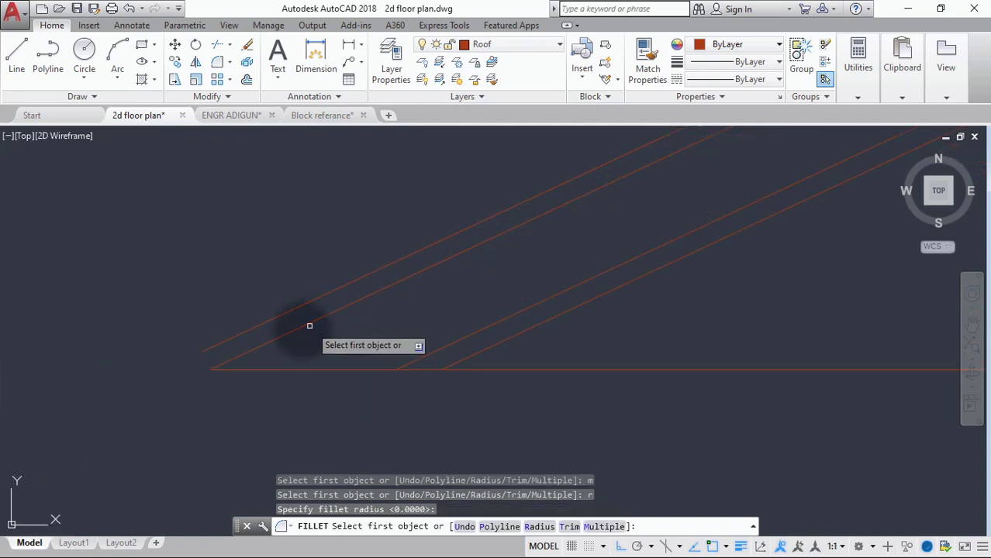
pyautogui.click(263, 326)
pyautogui.click(238, 350)
# Step: Fillet the offset slope and short ridge lines of the left lower roof into a sharp corner
pyautogui.scroll(-3, 454, 281)
pyautogui.scroll(3, 277, 259)
pyautogui.click(248, 295)
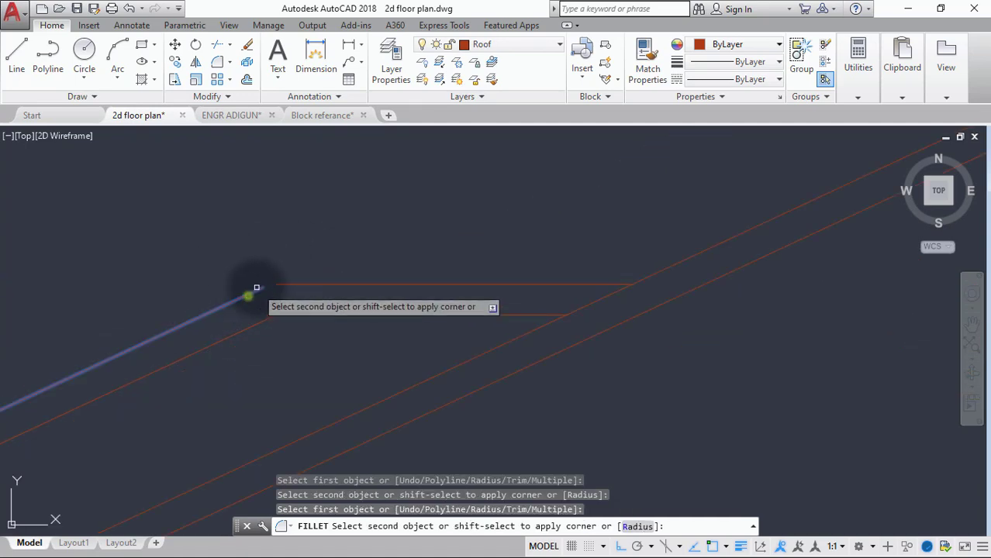
pyautogui.scroll(-2, 255, 291)
pyautogui.scroll(2, 264, 292)
pyautogui.click(272, 292)
pyautogui.scroll(-2, 295, 294)
# Step: Fillet the main roof's outer ridge line with the outer slope lines at both of its ends
pyautogui.scroll(2, 235, 315)
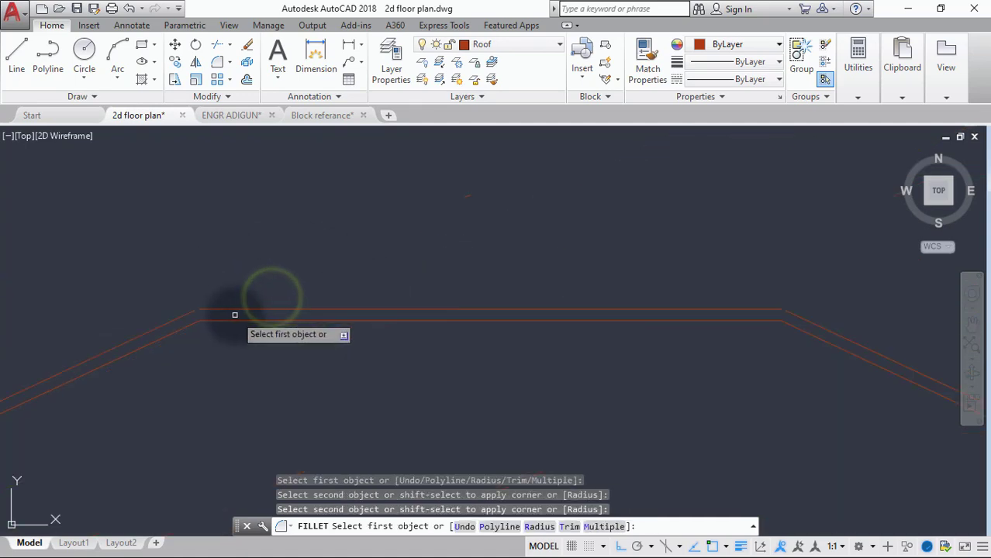
pyautogui.click(208, 301)
pyautogui.click(171, 308)
pyautogui.scroll(-2, 171, 310)
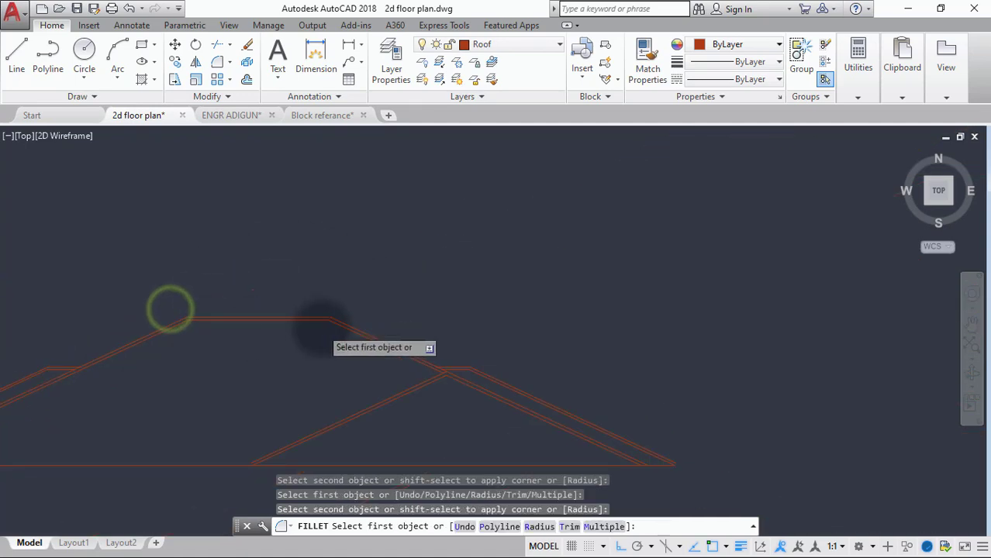
pyautogui.scroll(2, 305, 250)
pyautogui.click(303, 250)
pyautogui.click(327, 250)
# Step: Fillet the offset short ridge and slope lines of the right lower roof into a sharp corner
pyautogui.scroll(-2, 319, 274)
pyautogui.scroll(2, 420, 321)
pyautogui.click(452, 306)
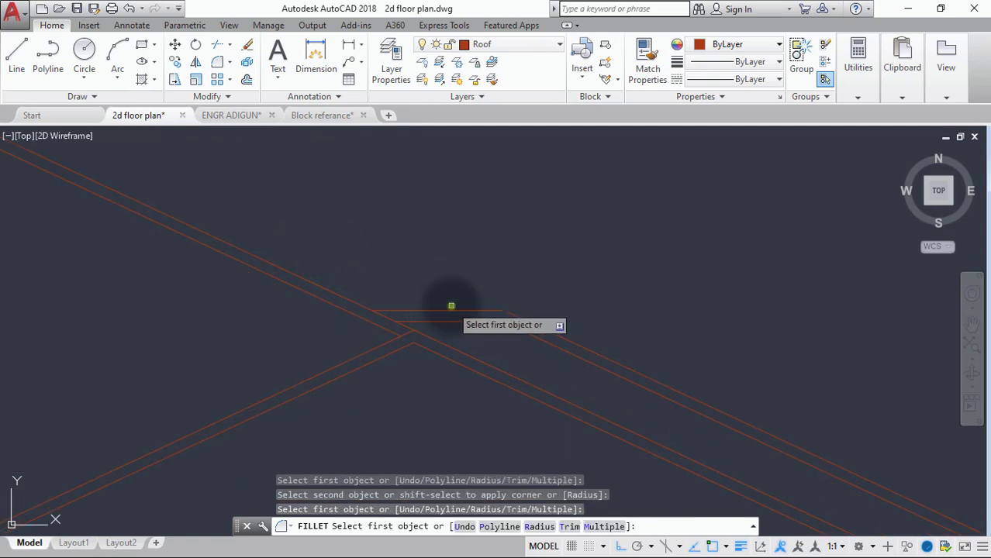
pyautogui.click(452, 307)
pyautogui.click(476, 325)
# Step: Fillet the outer slope line with the baseline at the right eave using radius 0
pyautogui.press('Return')
pyautogui.scroll(-2, 686, 443)
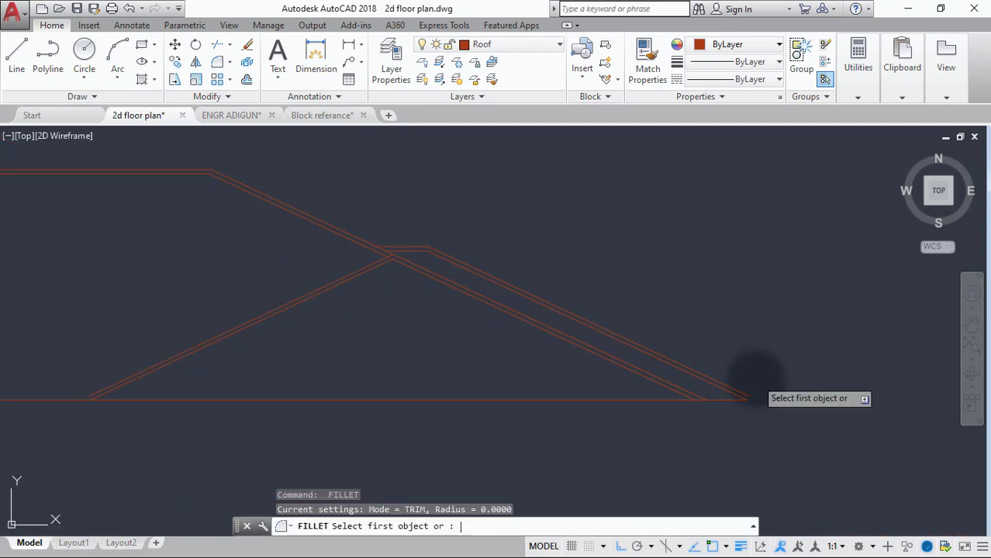
pyautogui.click(730, 394)
pyautogui.click(732, 397)
pyautogui.press('Return')
pyautogui.moveTo(453, 346); pyautogui.dragTo(363, 326, button='middle')
pyautogui.scroll(2, 341, 337)
pyautogui.scroll(-5, 353, 328)
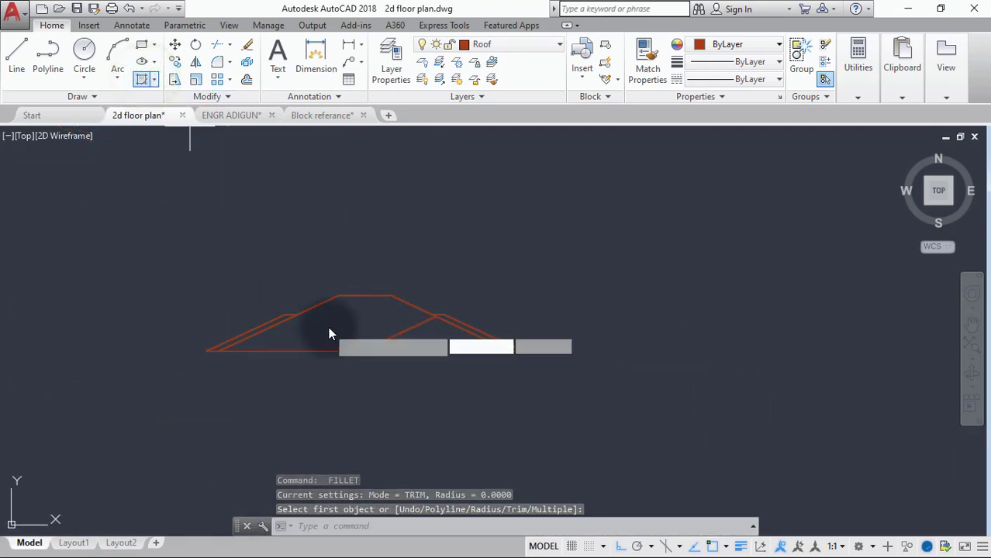
# Step: Try to hatch the main roof face with the AR-RSHKE pattern
pyautogui.write('h')
pyautogui.press('Return')
pyautogui.scroll(3, 328, 327)
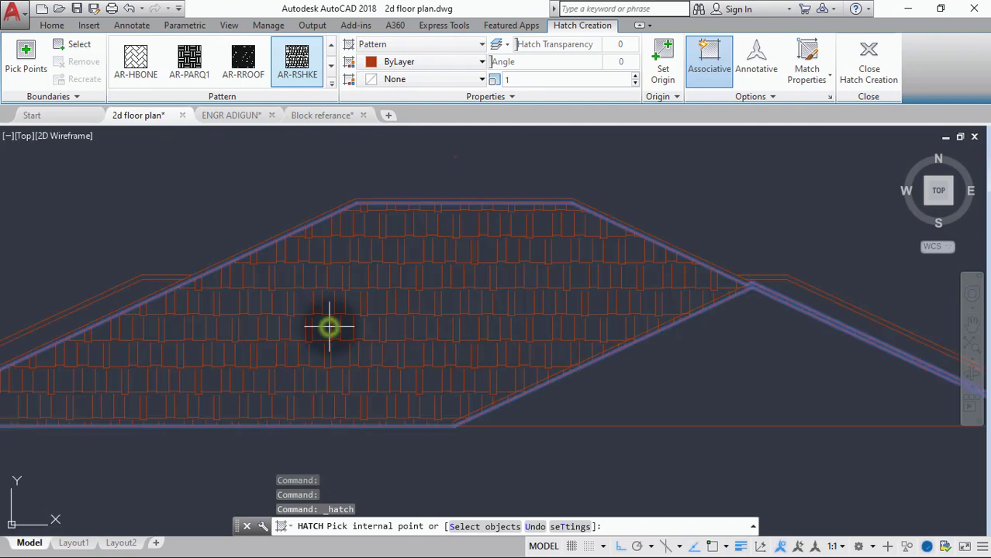
pyautogui.click(329, 327)
pyautogui.hotkey('ctrl', 'y')
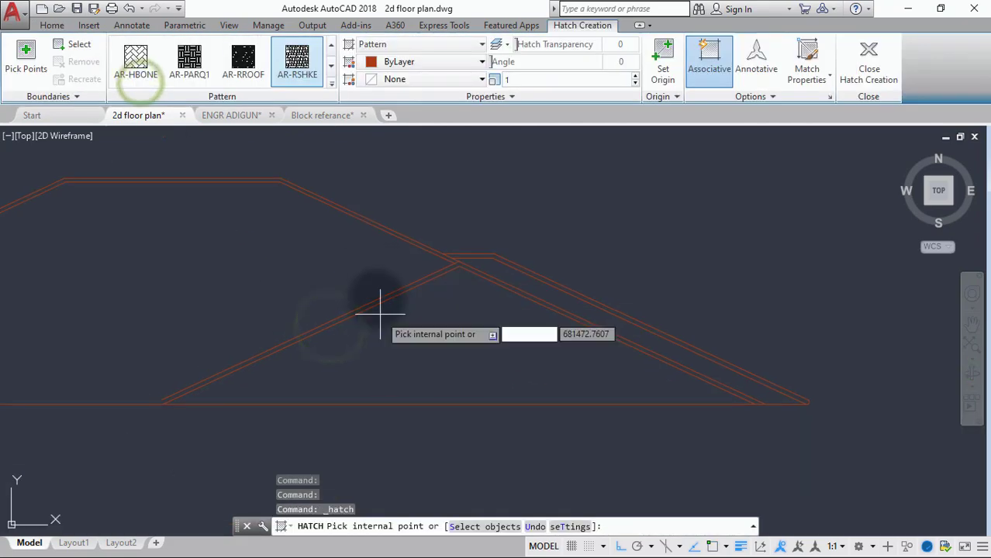
# Step: Hatch the right gable face and the narrow sloping roof strip behind it with the AR-RSHKE pattern
pyautogui.click(454, 347)
pyautogui.scroll(1, 509, 284)
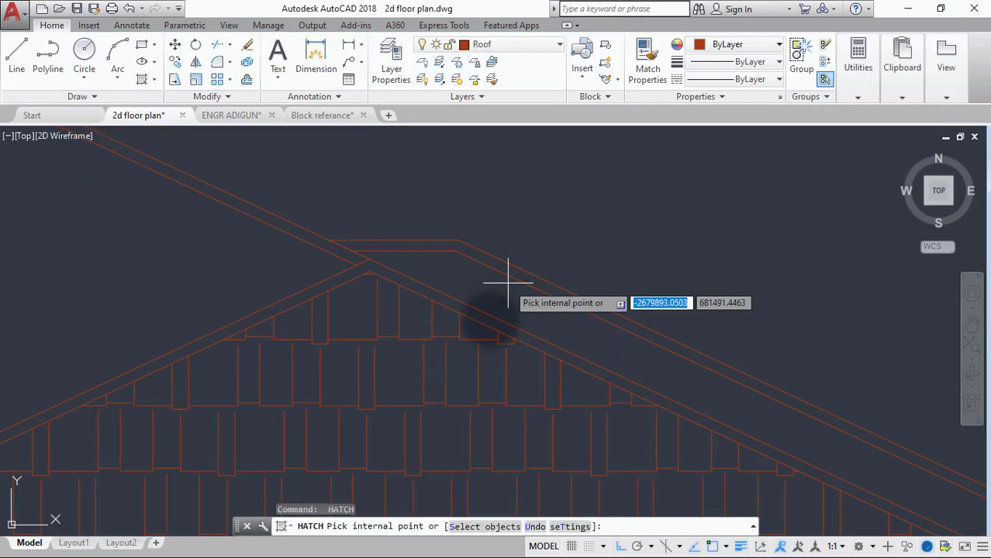
pyautogui.click(468, 277)
pyautogui.press('Escape')
# Step: Hatch the narrow sloping strip of the left lower roof with the AR-RSHKE pattern
pyautogui.scroll(-3, 580, 280)
pyautogui.scroll(3, 580, 280)
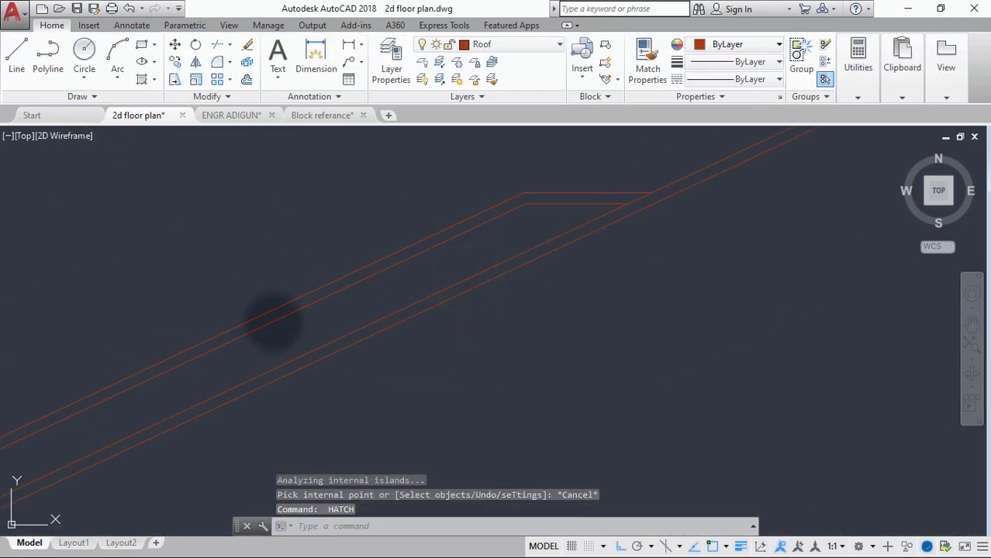
pyautogui.click(306, 332)
# Step: Extend the outer line of the right gable's left slope down to the roof baseline
pyautogui.scroll(2, 646, 369)
pyautogui.write('ex')
pyautogui.press('Return')
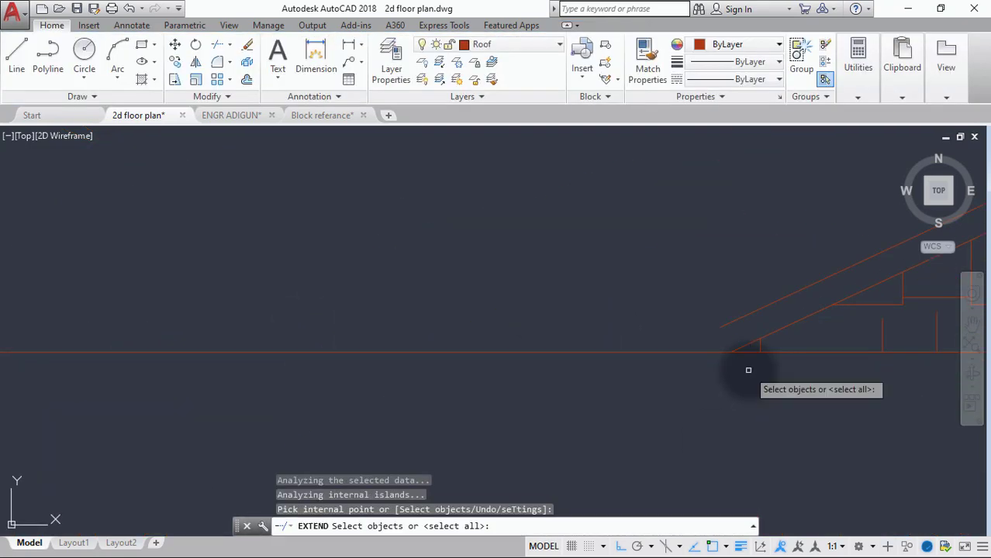
pyautogui.rightClick(728, 318)
pyautogui.scroll(-3, 571, 343)
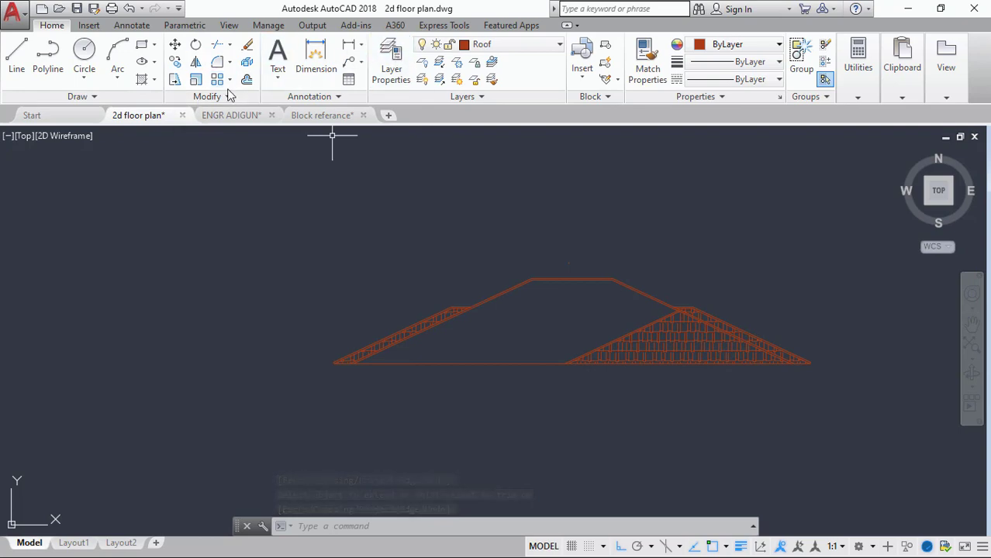
# Step: Hatch the main roof face between the left slope and the right gable with the AR-RSHKE pattern
pyautogui.click(142, 80)
pyautogui.click(537, 332)
pyautogui.press('Escape')
pyautogui.scroll(3, 538, 332)
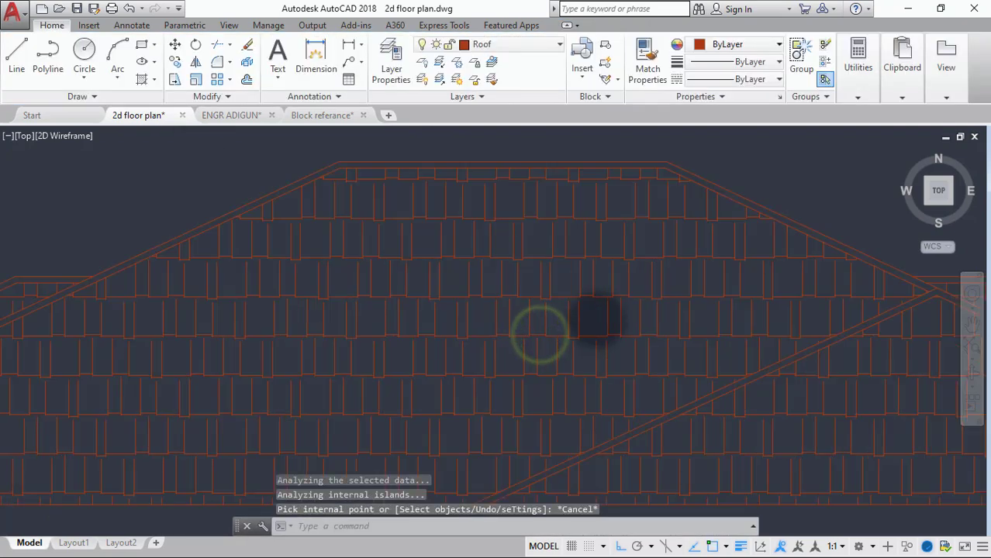
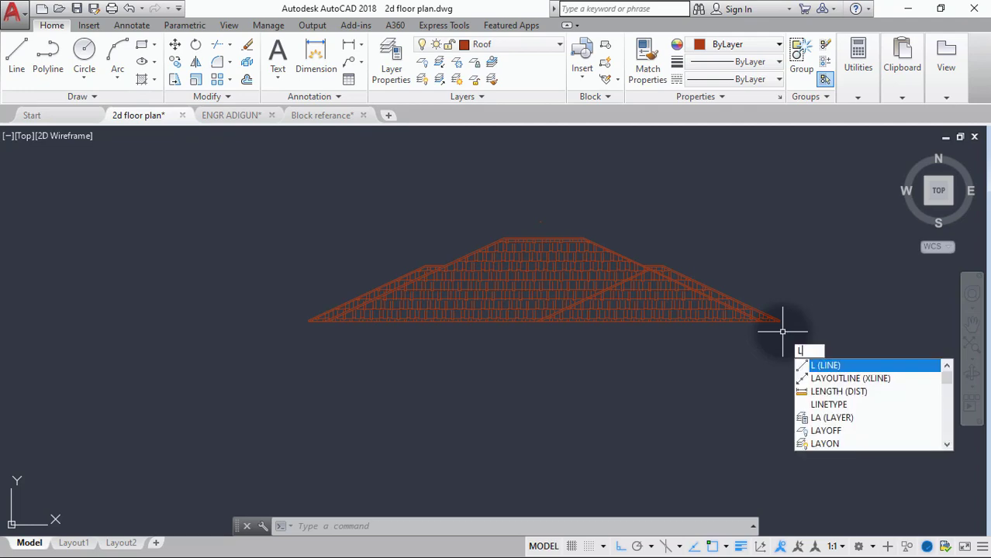
# Step: Draw the first lines of a stepped eave profile from the right eave corner: 100 down, 150 left and 100 down
pyautogui.press('Return')
pyautogui.scroll(5, 775, 318)
pyautogui.scroll(5, 774, 317)
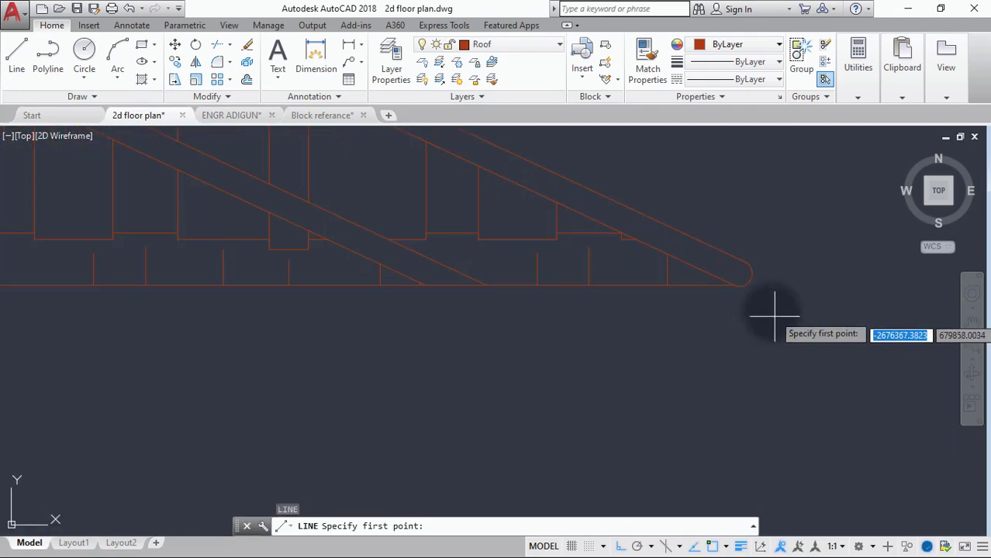
pyautogui.click(734, 282)
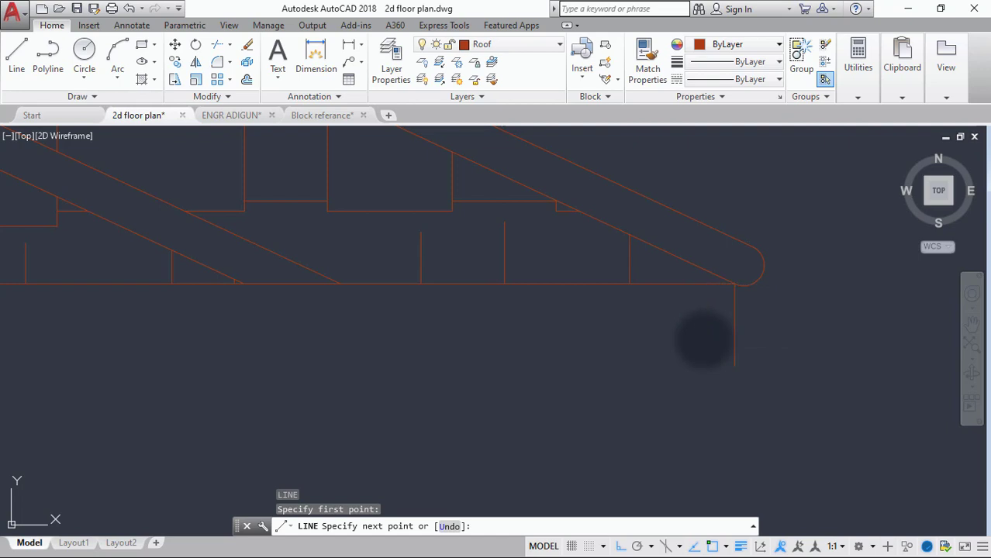
pyautogui.write('100')
pyautogui.press('Return')
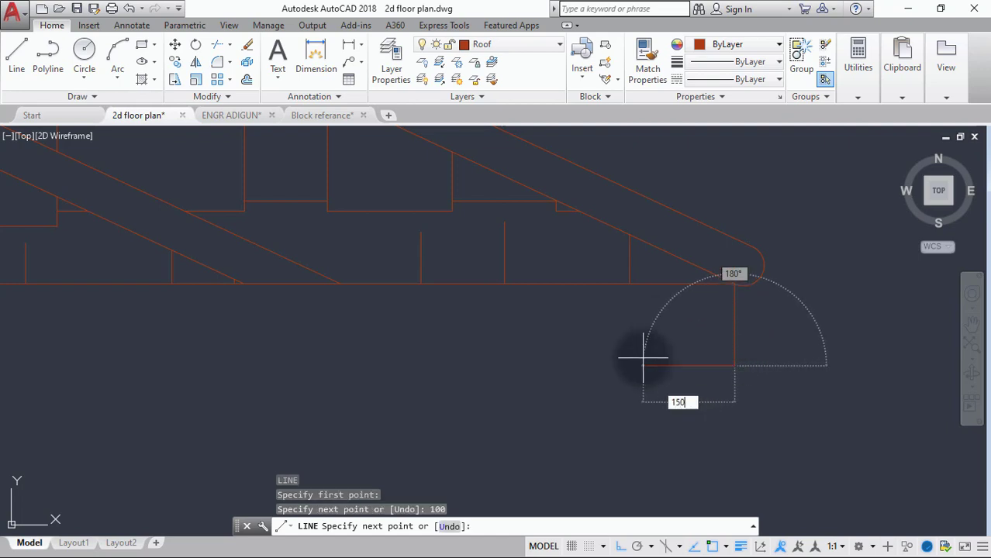
pyautogui.press('Return')
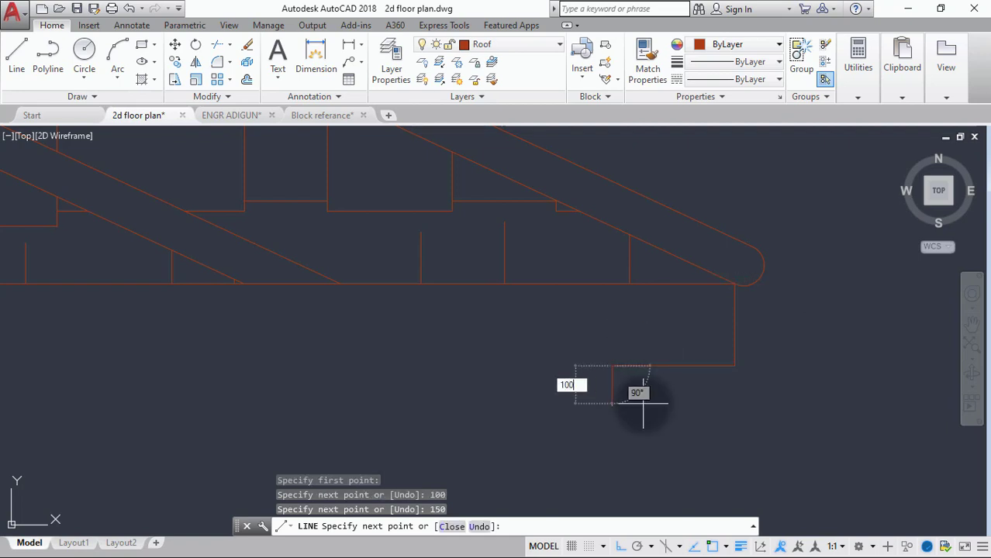
pyautogui.press('Return')
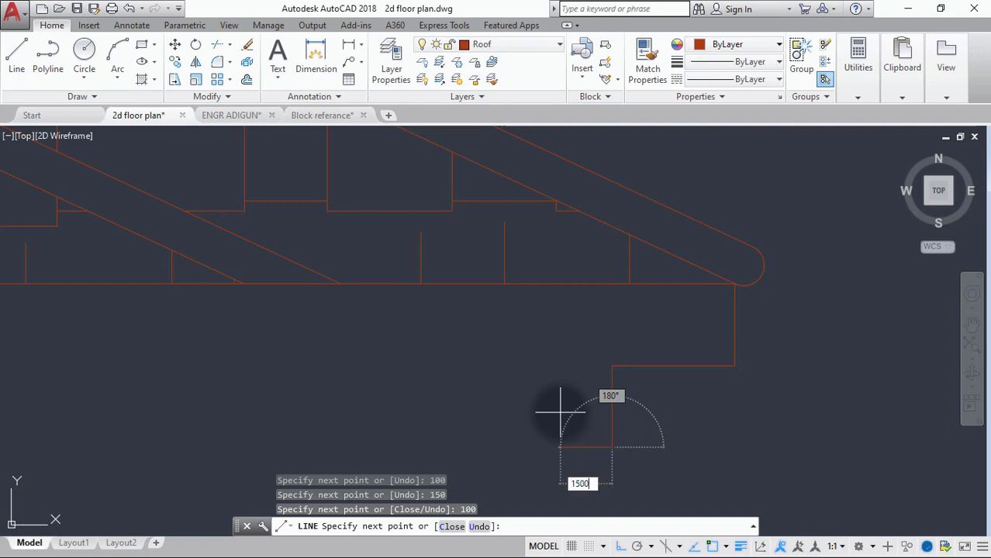
# Step: Try to continue the stepped eave profile with a 1500 long segment to the left
pyautogui.write('1500')
pyautogui.press('Return')
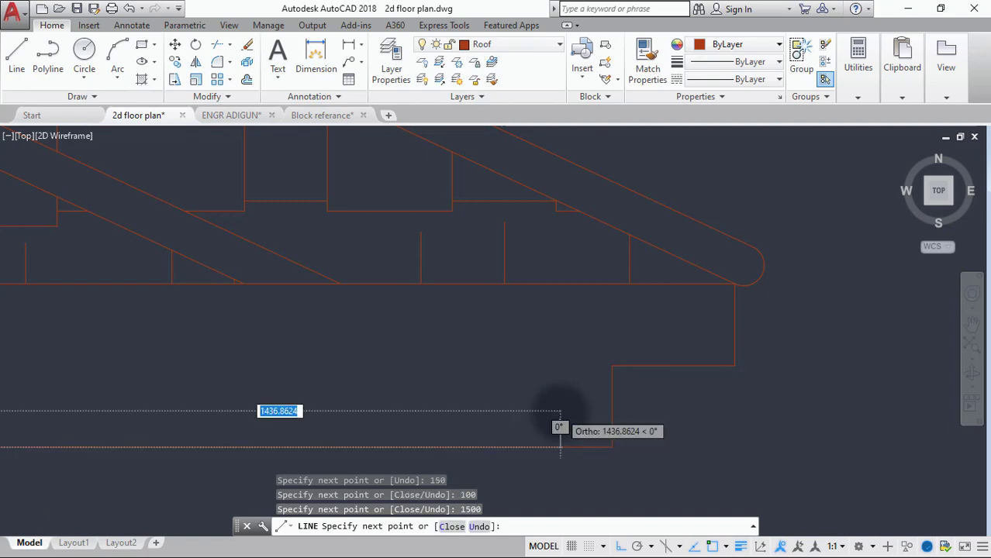
pyautogui.scroll(-2, 553, 420)
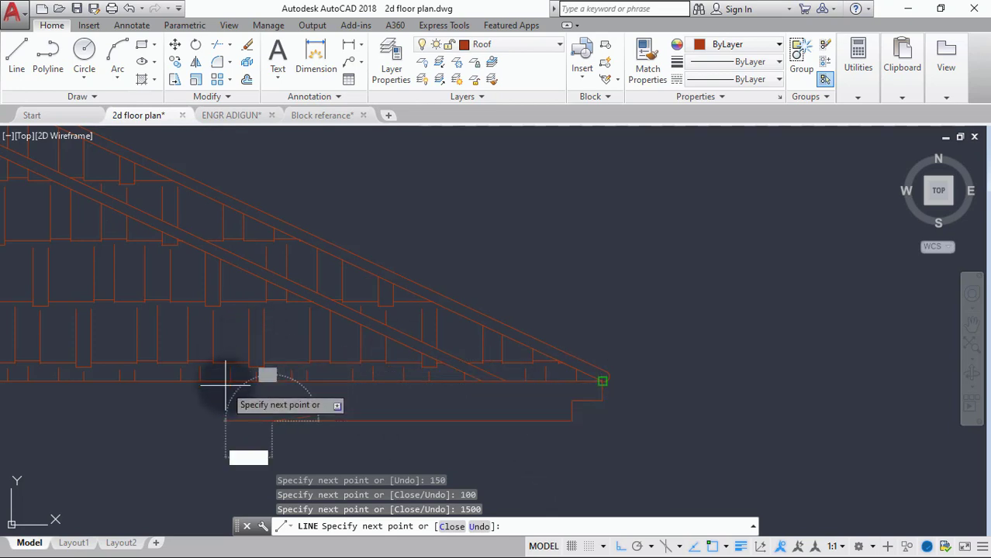
pyautogui.hotkey('ctrl', 'z')
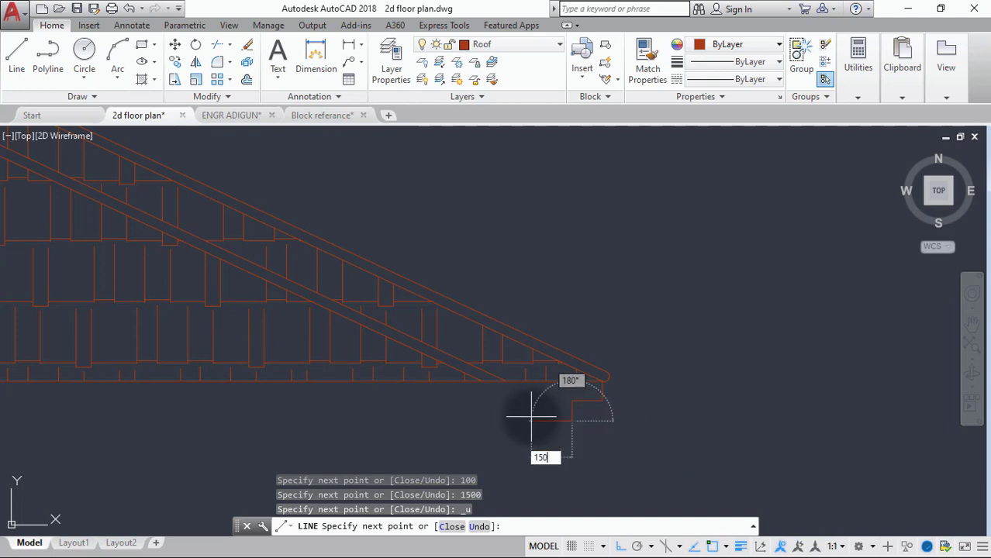
# Step: Finish the stepped eave profile with segments of 150 left, 100 down and 300 left
pyautogui.press('Return')
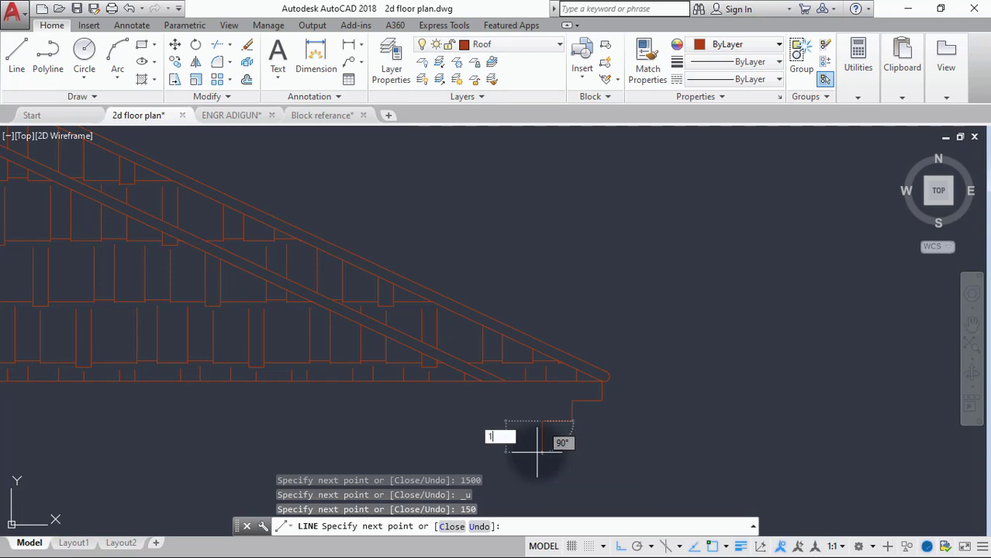
pyautogui.press('Return')
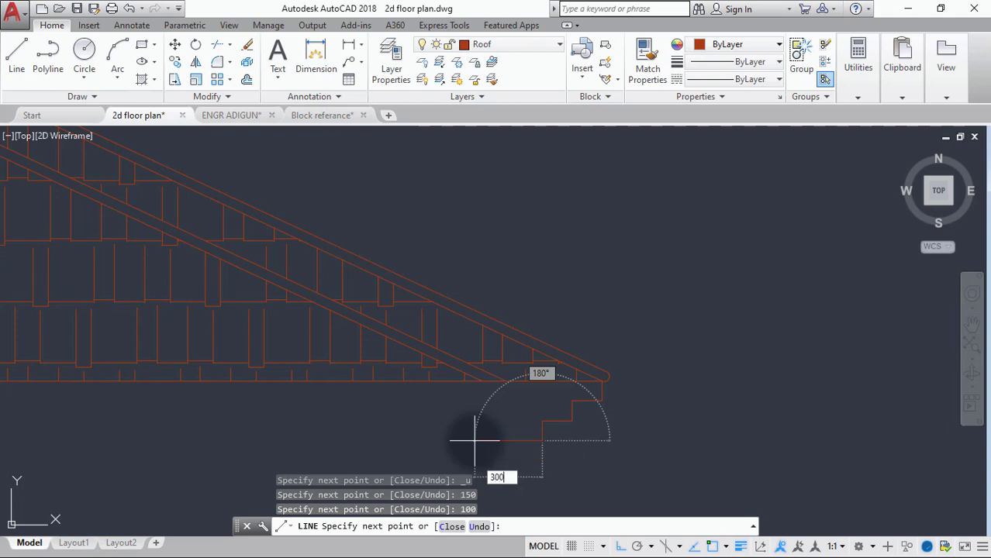
pyautogui.press('Escape')
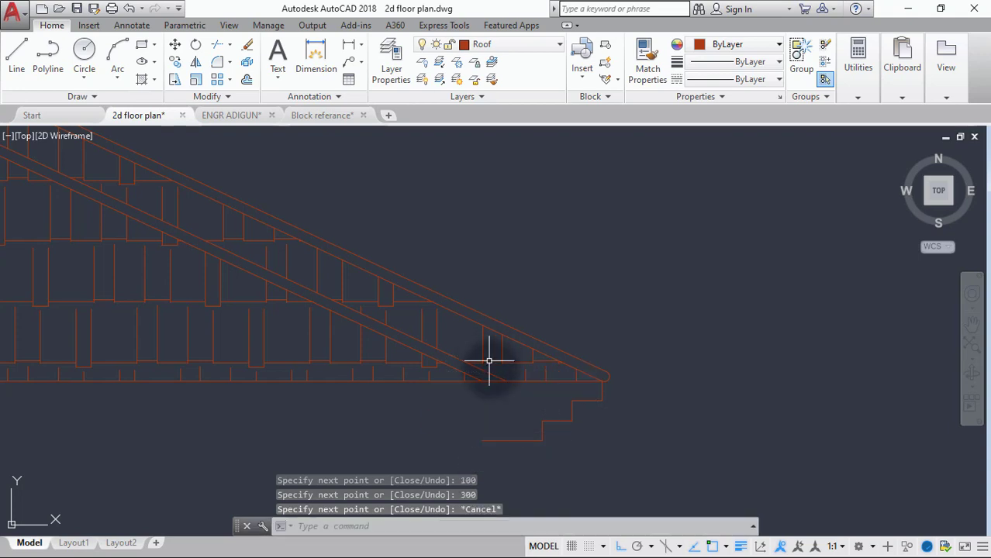
# Step: Measure the height of the two lower steps of the eave profile with a linear dimension
pyautogui.click(348, 44)
pyautogui.click(546, 441)
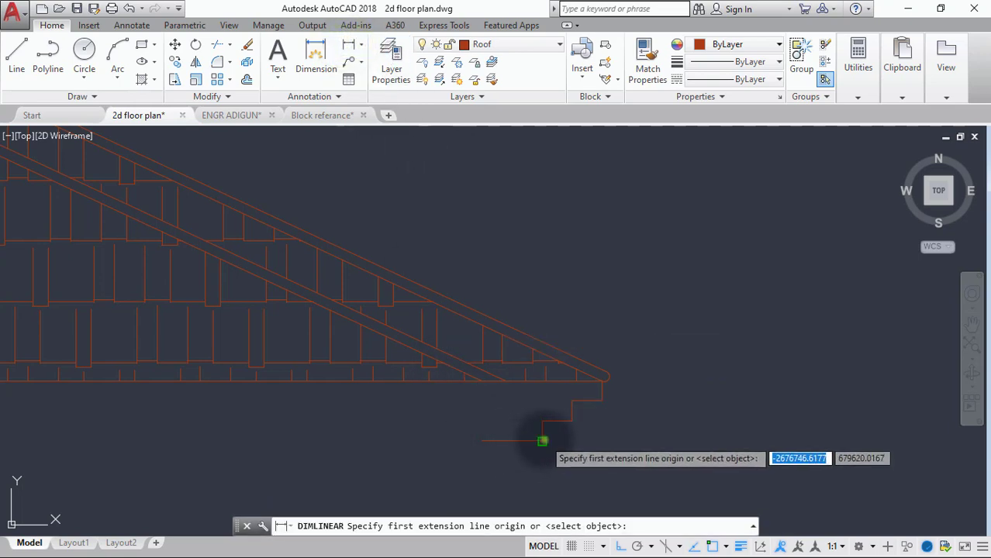
pyautogui.click(602, 402)
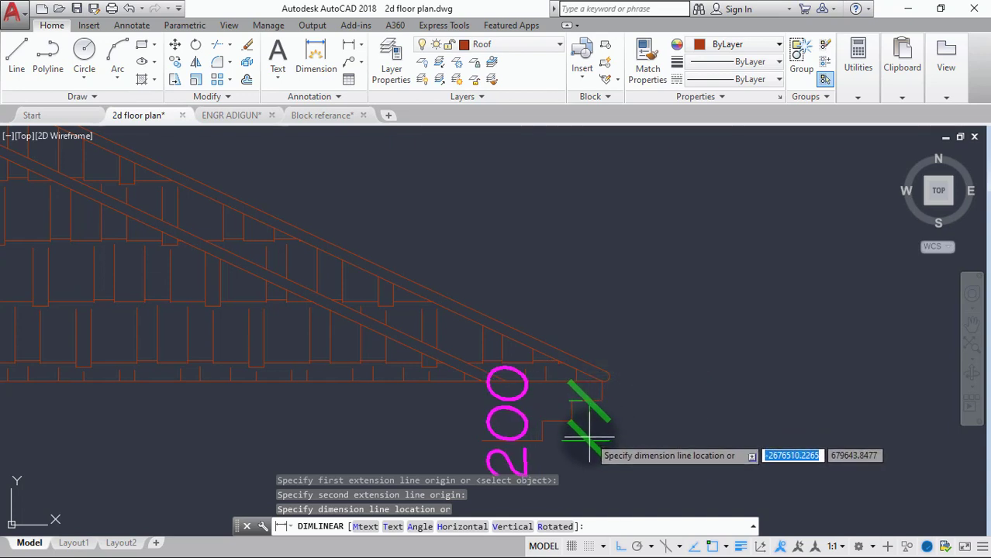
pyautogui.press('Escape')
# Step: Measure the full height of the stepped eave profile from the roof corner to its lowest line
pyautogui.press('space')
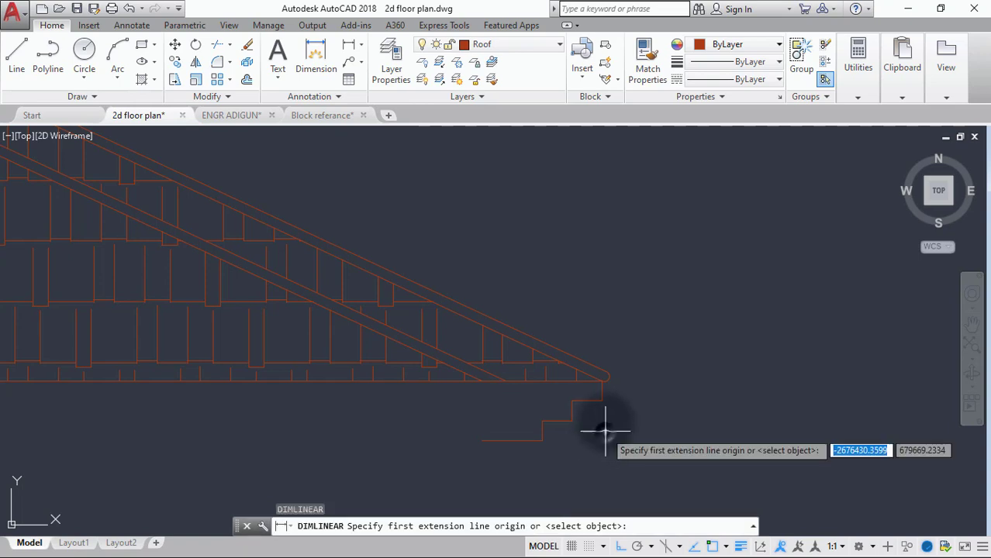
pyautogui.scroll(2, 595, 402)
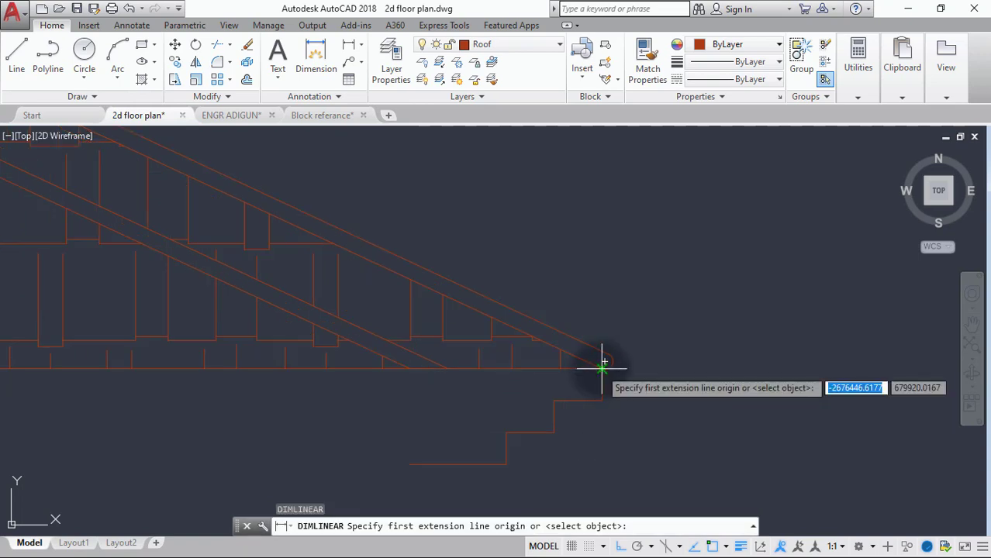
pyautogui.click(603, 362)
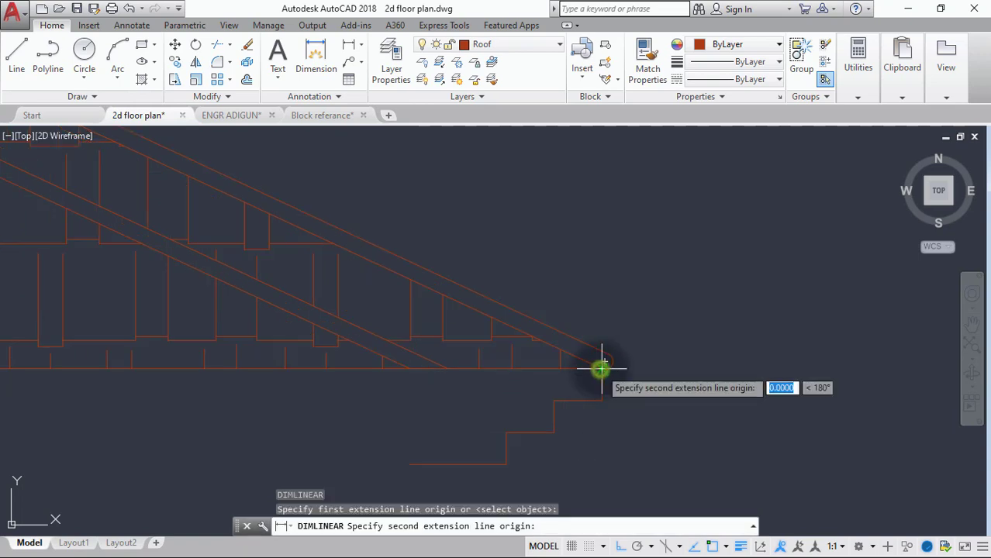
pyautogui.click(507, 464)
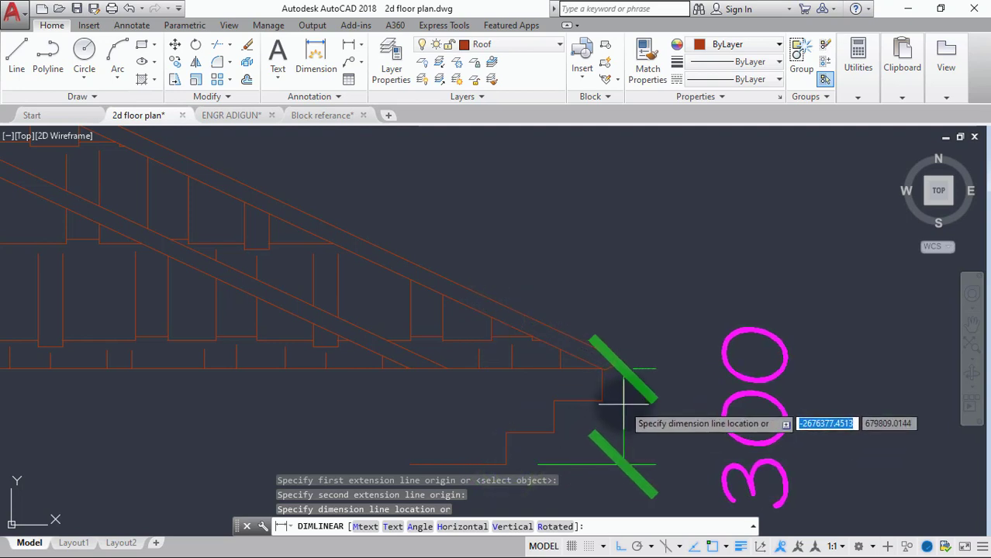
pyautogui.press('Escape')
pyautogui.scroll(-1, 607, 415)
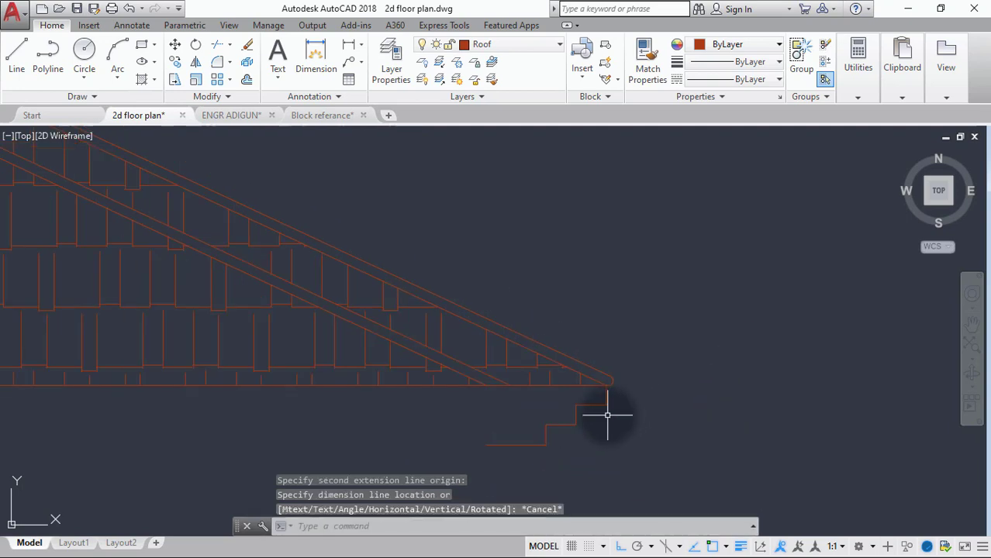
# Step: Measure the total horizontal width of the stepped eave profile with a linear dimension
pyautogui.press('Return')
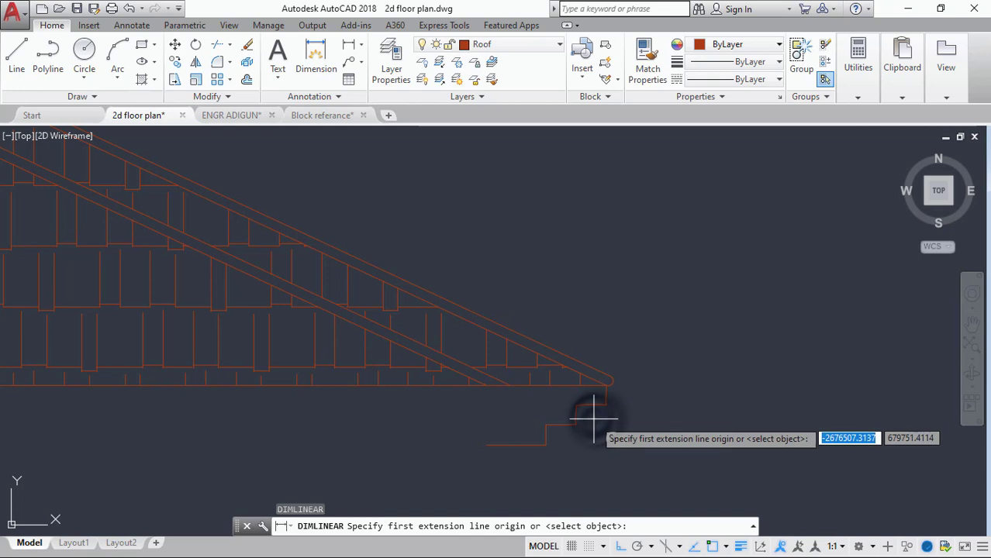
pyautogui.click(607, 404)
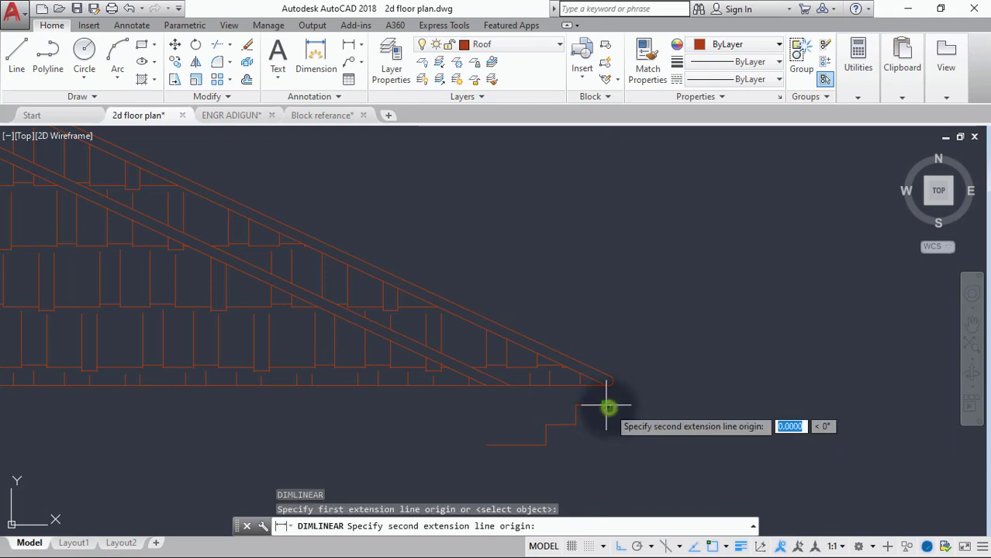
pyautogui.click(486, 446)
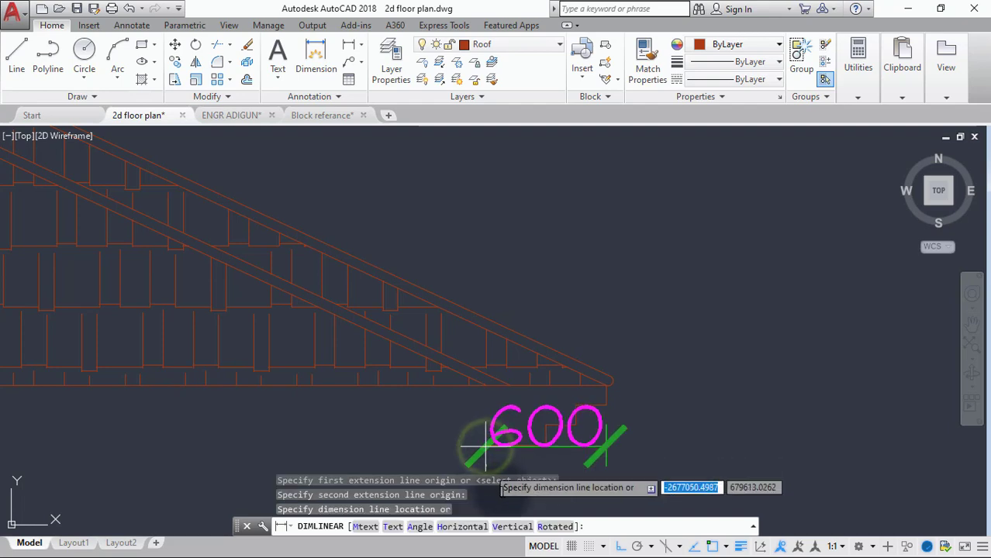
pyautogui.moveTo(546, 430)
pyautogui.mouseDown(button='middle')
pyautogui.moveTo(491, 454)
pyautogui.moveTo(574, 350)
pyautogui.mouseUp(button='middle')
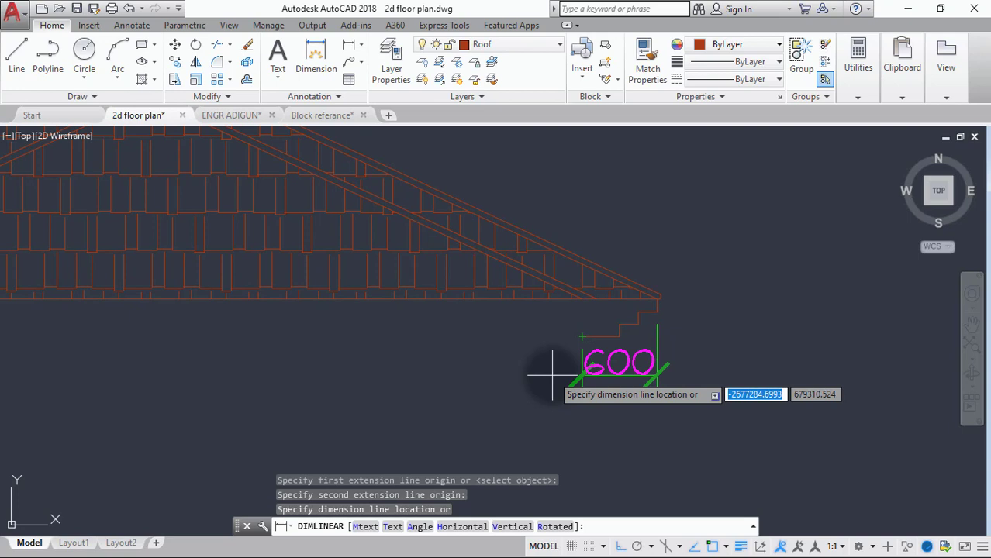
pyautogui.press('Escape')
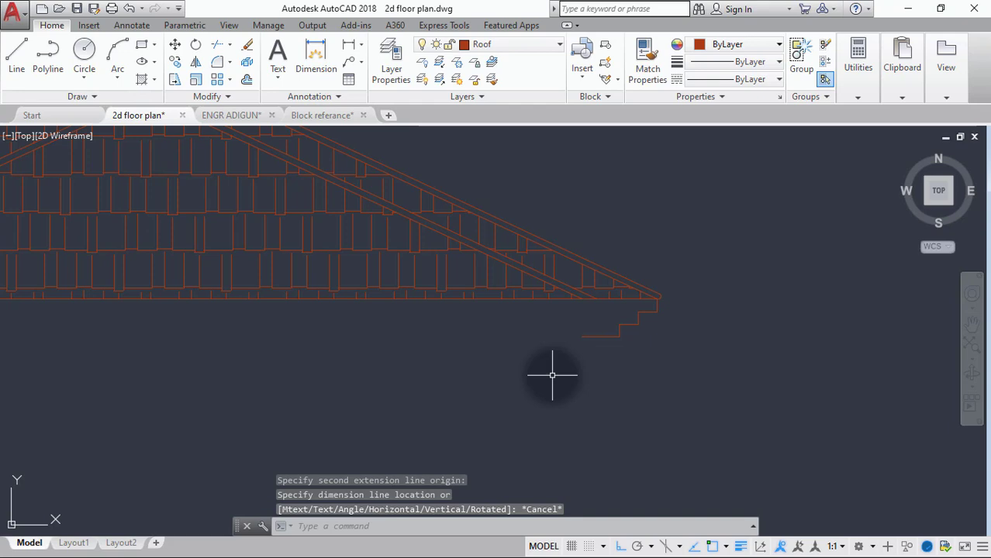
# Step: Copy the stepped eave profile from the roof's outer right corner to the lower right end of the front hip's sloping edge
pyautogui.scroll(-3, 702, 338)
pyautogui.scroll(3, 653, 349)
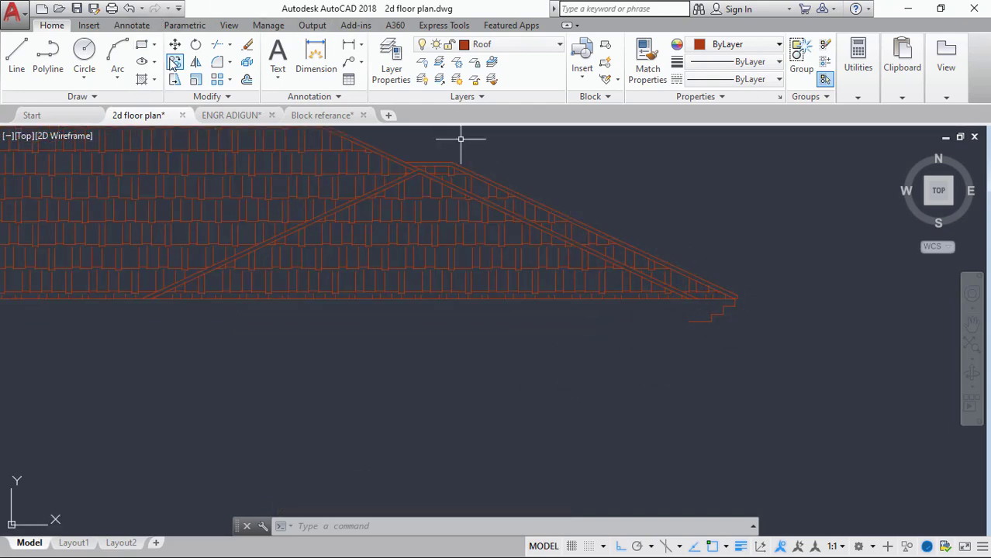
pyautogui.scroll(3, 698, 318)
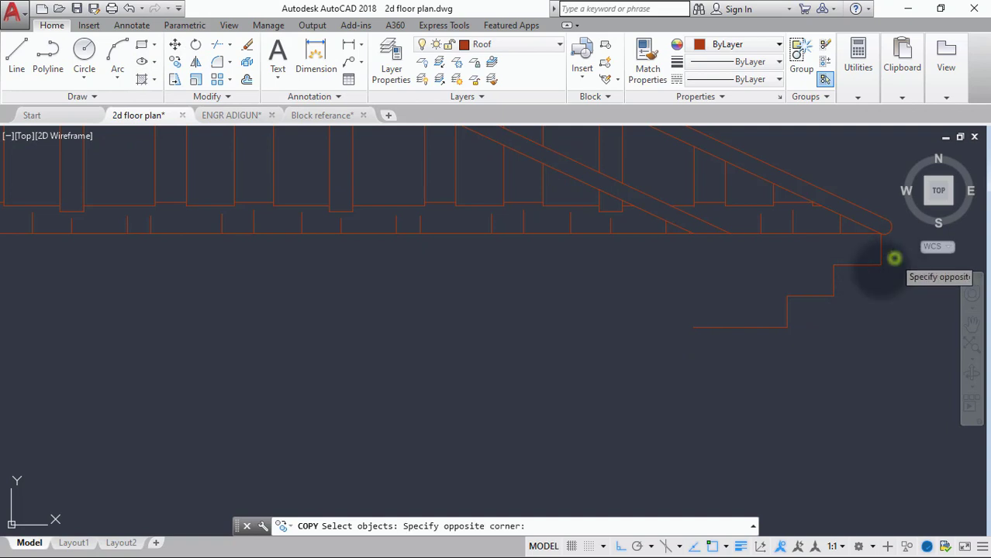
pyautogui.click(687, 387)
pyautogui.rightClick(689, 379)
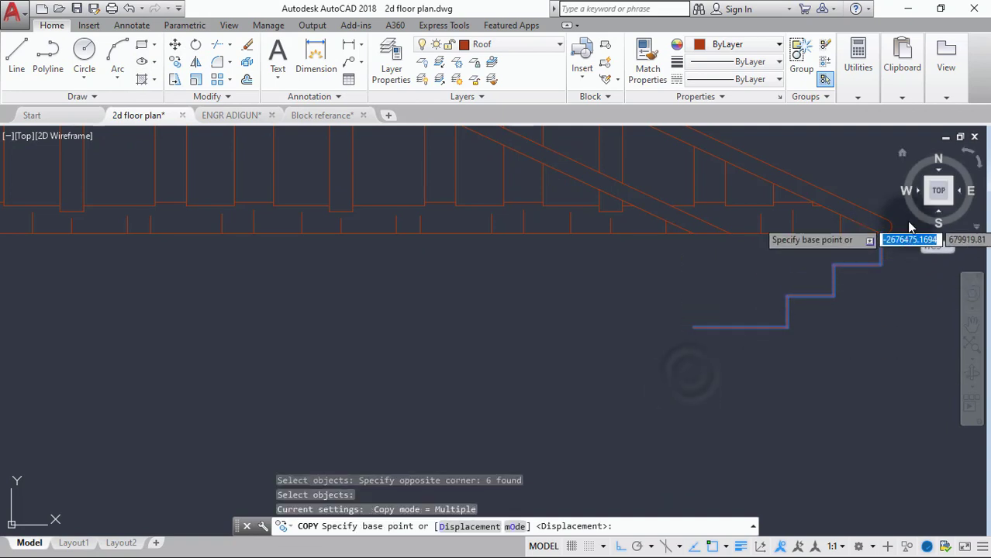
pyautogui.scroll(4, 882, 224)
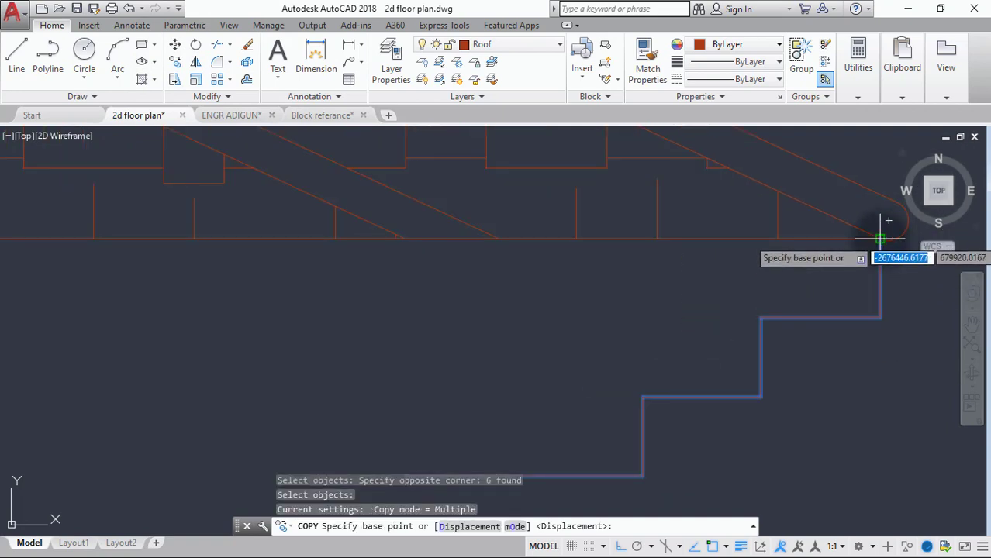
pyautogui.click(880, 238)
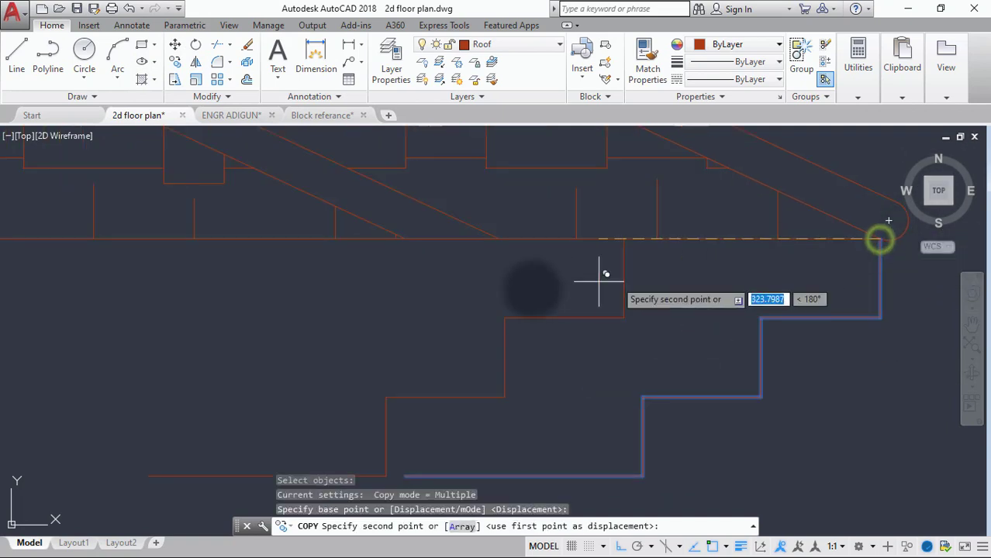
pyautogui.click(405, 239)
pyautogui.scroll(-3, 400, 238)
pyautogui.press('Escape')
# Step: Examine the elevation against the roof plan above it, checking where the eave profiles belong along the roof edge
pyautogui.scroll(-3, 342, 327)
pyautogui.moveTo(342, 325)
pyautogui.mouseDown(button='middle')
pyautogui.moveTo(420, 354)
pyautogui.moveTo(442, 374)
pyautogui.mouseUp(button='middle')
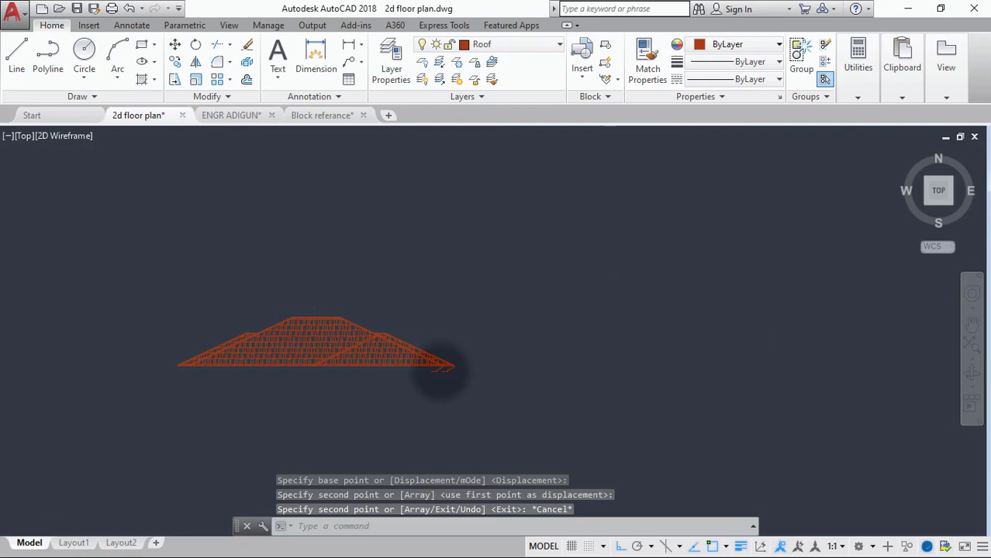
pyautogui.scroll(-2, 439, 371)
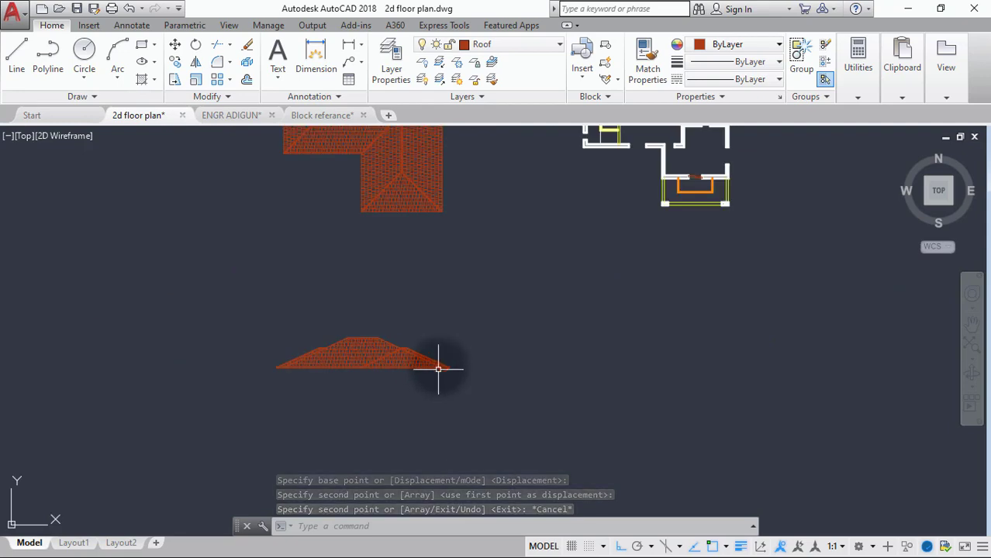
pyautogui.scroll(5, 438, 373)
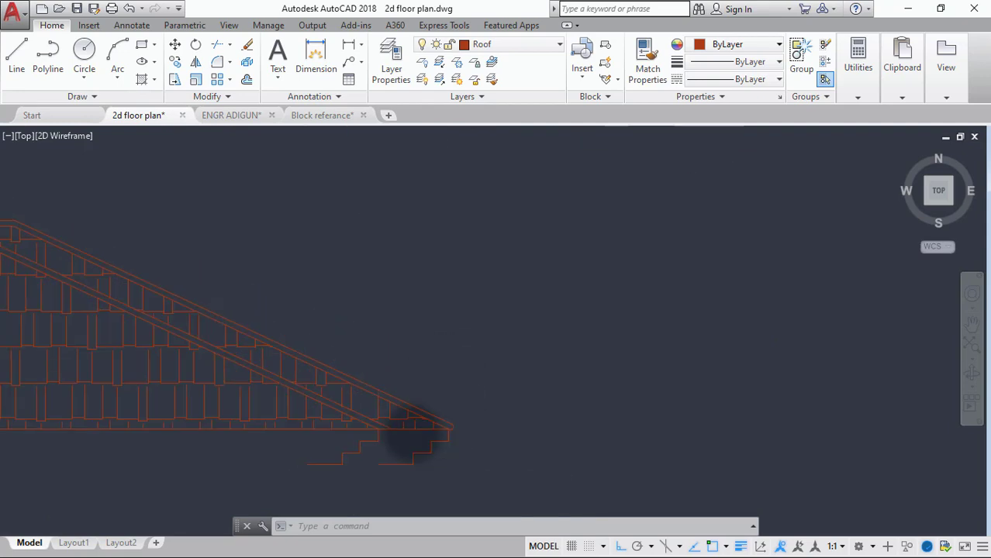
pyautogui.scroll(-4, 411, 425)
pyautogui.moveTo(438, 281); pyautogui.dragTo(446, 194, button='middle')
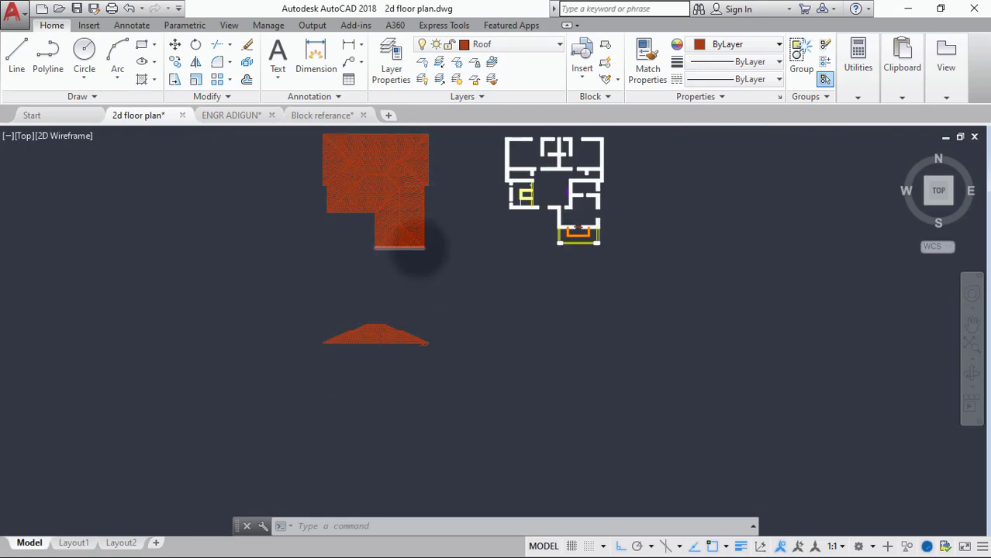
pyautogui.scroll(3, 419, 248)
pyautogui.scroll(-2, 419, 251)
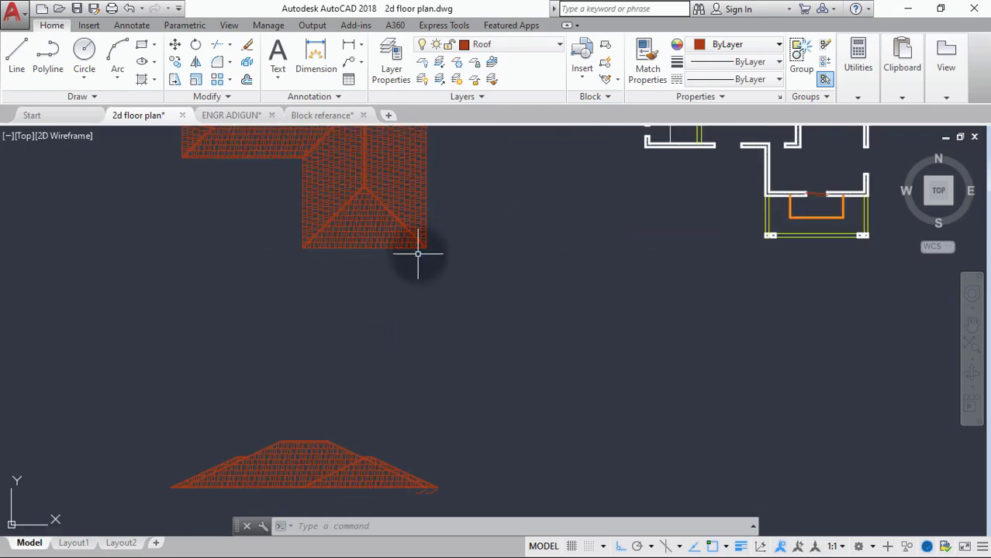
pyautogui.scroll(5, 398, 470)
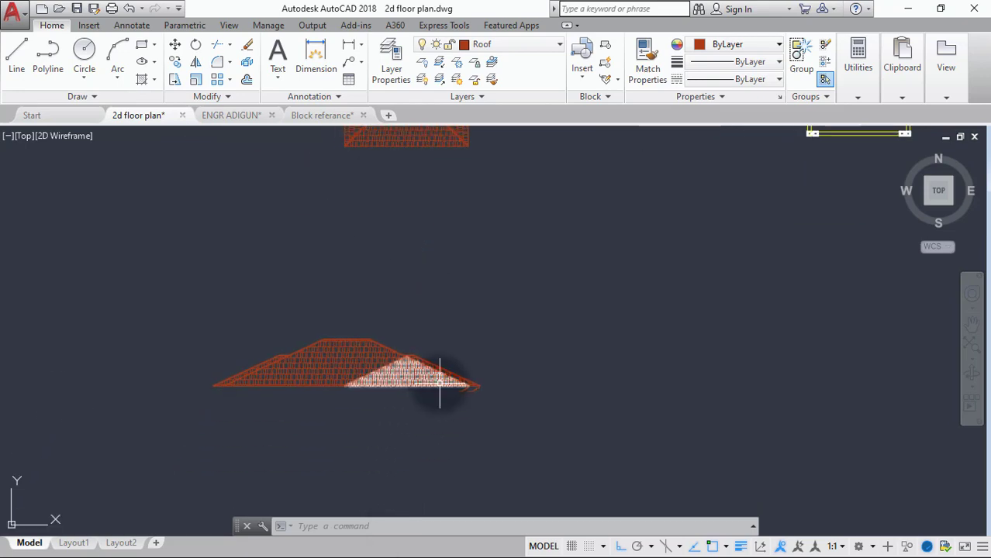
# Step: Mirror the inner right eave profile about a vertical line through the free end of its lowest segment, keeping the source
pyautogui.scroll(2, 481, 395)
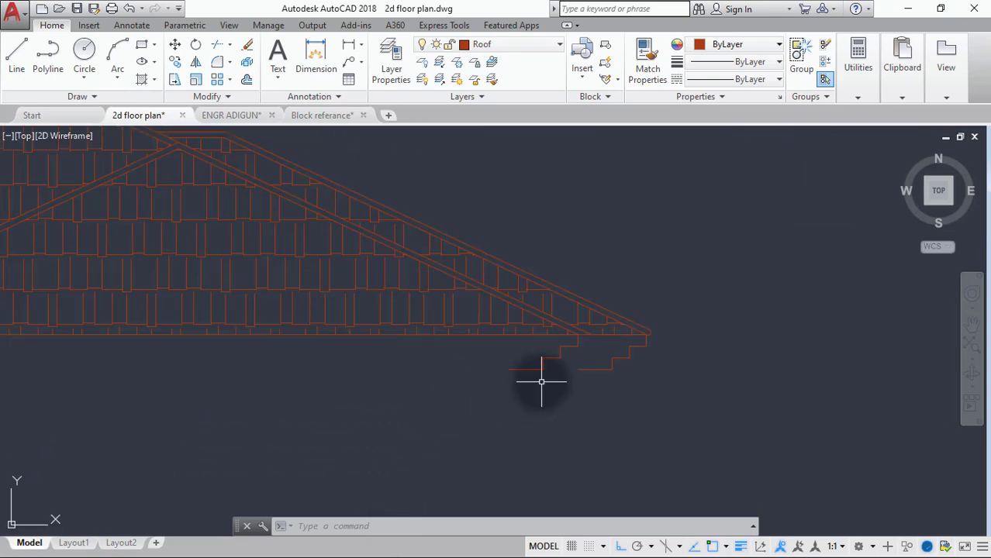
pyautogui.press('Down')
pyautogui.press('Down')
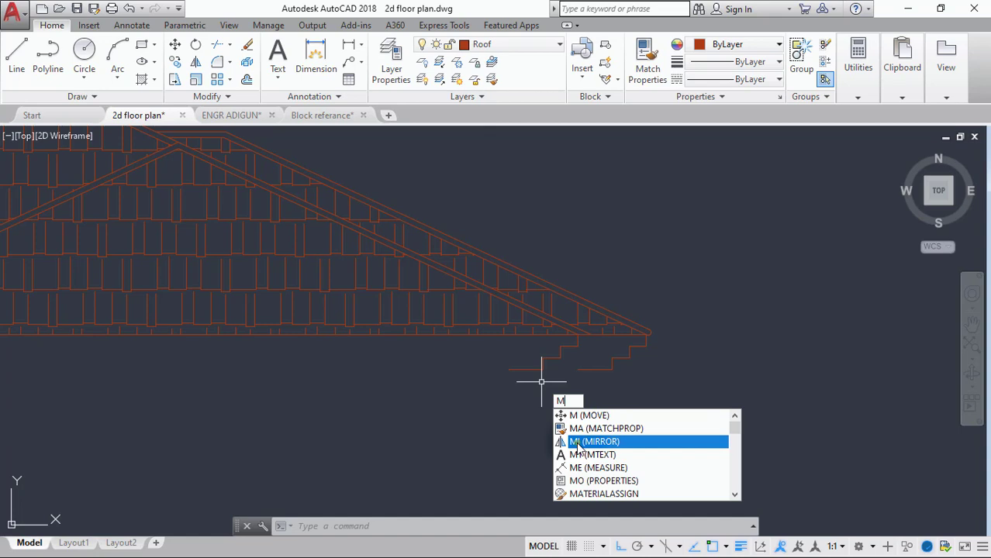
pyautogui.press('Return')
pyautogui.scroll(3, 580, 341)
pyautogui.click(577, 353)
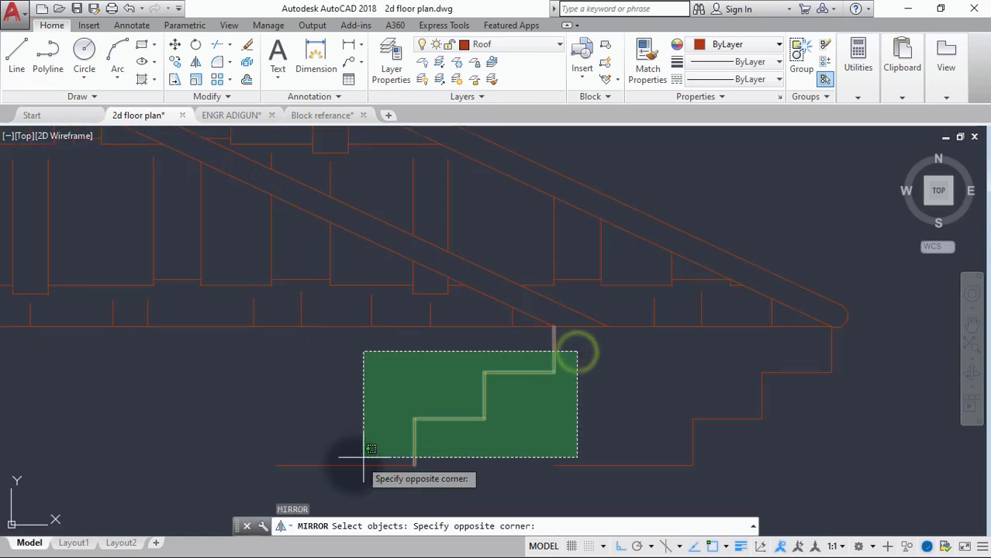
pyautogui.click(296, 467)
pyautogui.click(306, 436)
pyautogui.click(273, 484)
pyautogui.press('Return')
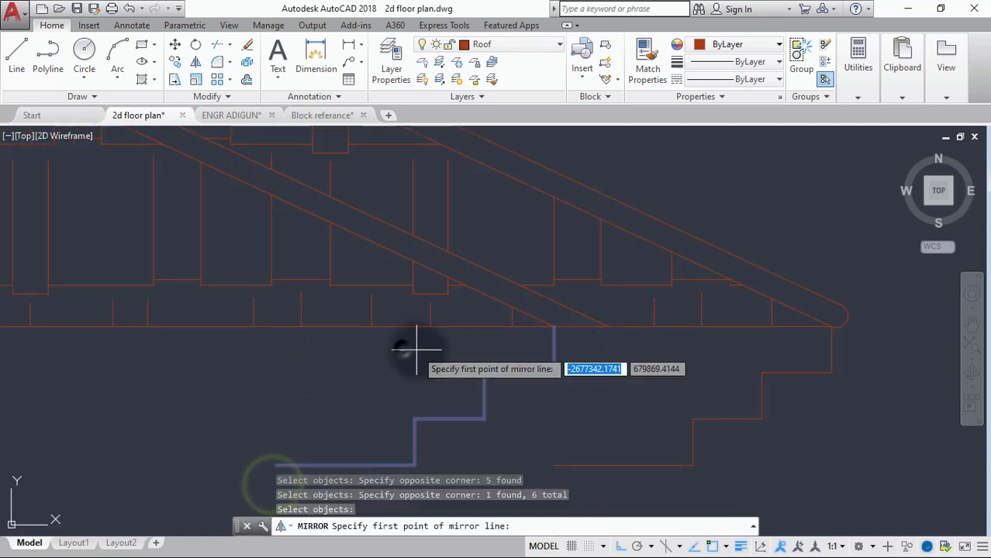
pyautogui.click(276, 465)
pyautogui.scroll(-3, 259, 405)
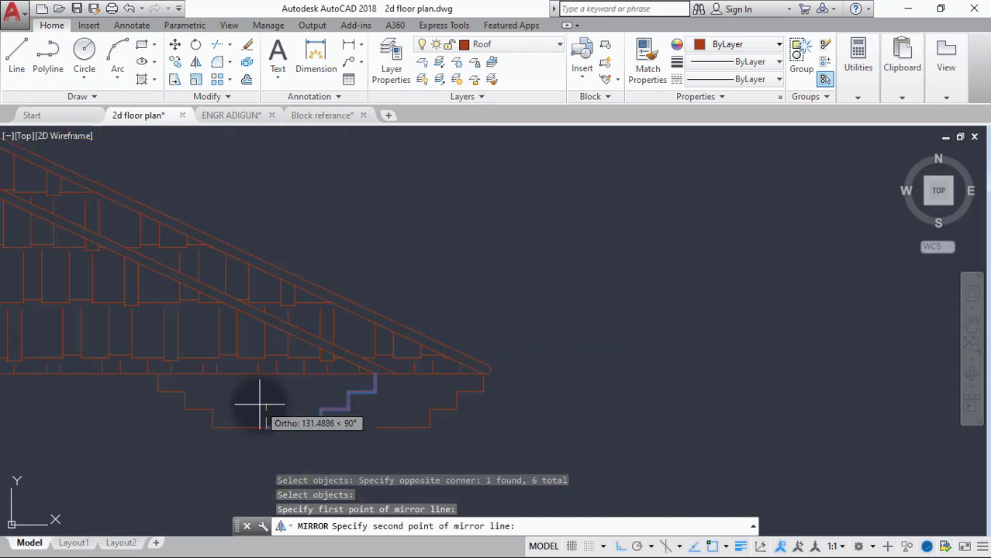
pyautogui.click(260, 405)
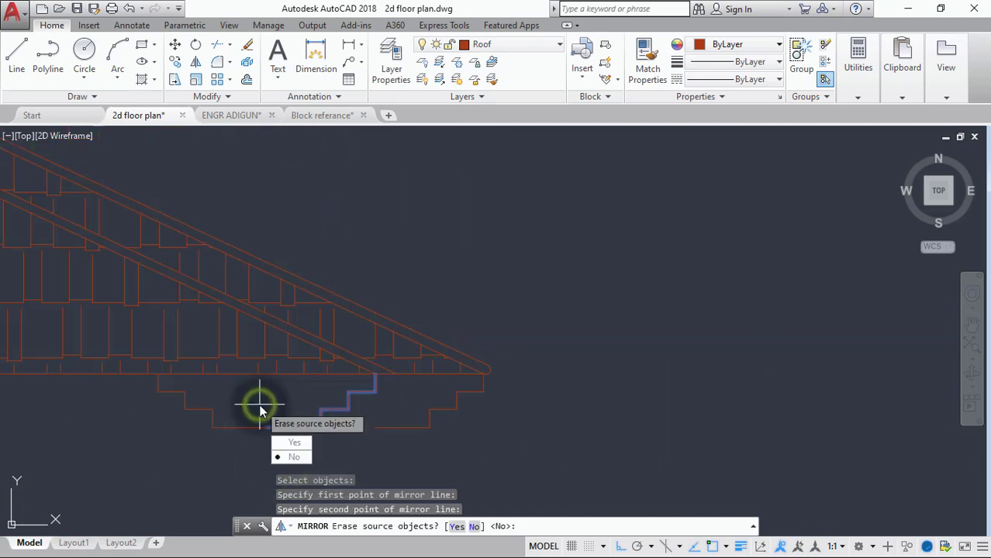
pyautogui.click(283, 457)
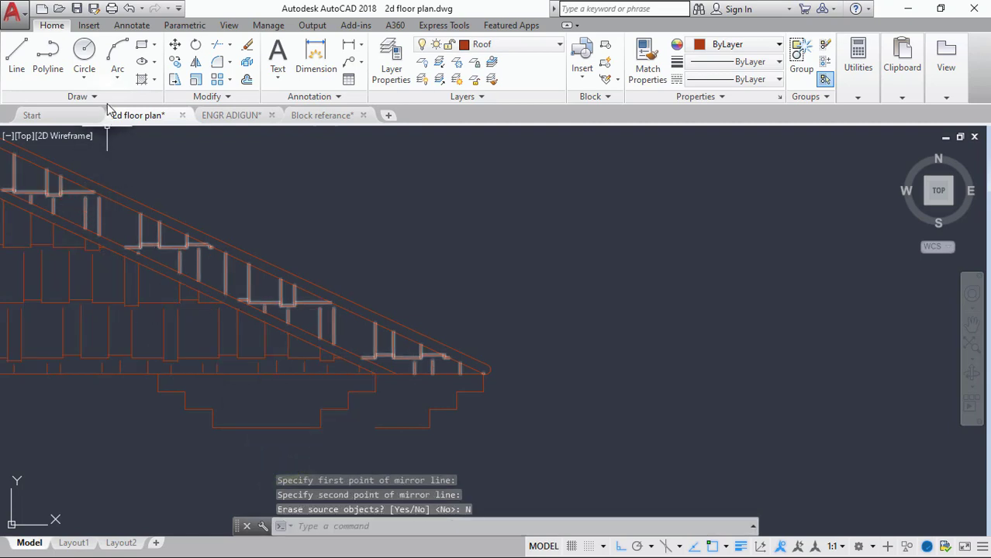
# Step: Copy the mirrored eave profile from its top corner to the lower left end of the front hip roof
pyautogui.click(174, 63)
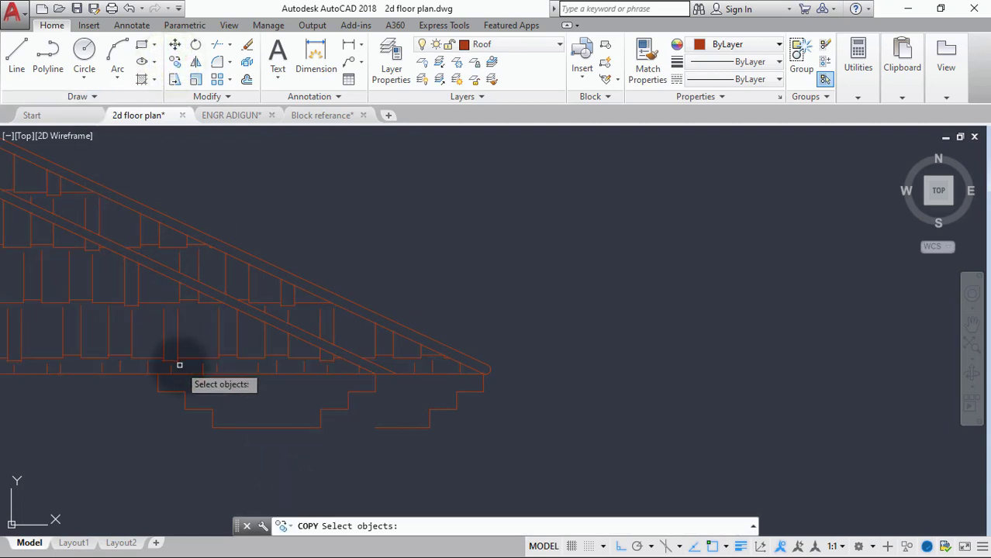
pyautogui.moveTo(166, 373); pyautogui.dragTo(421, 265, button='middle')
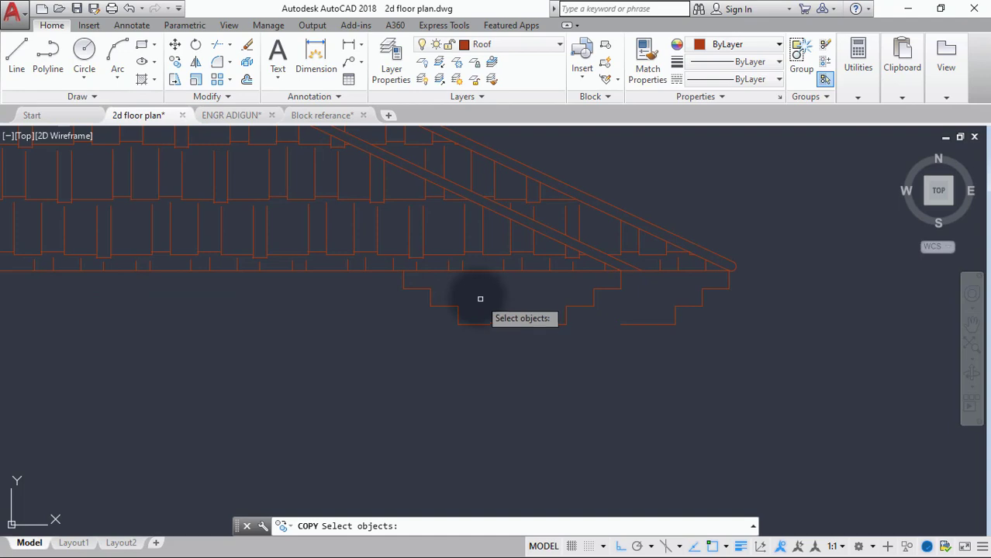
pyautogui.click(473, 288)
pyautogui.click(383, 346)
pyautogui.press('Return')
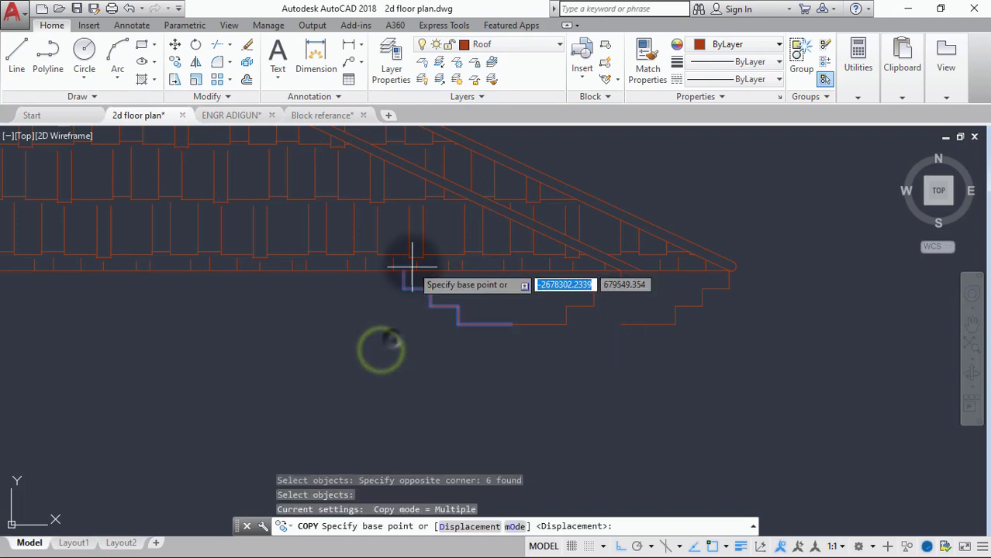
pyautogui.click(407, 274)
pyautogui.scroll(-4, 265, 332)
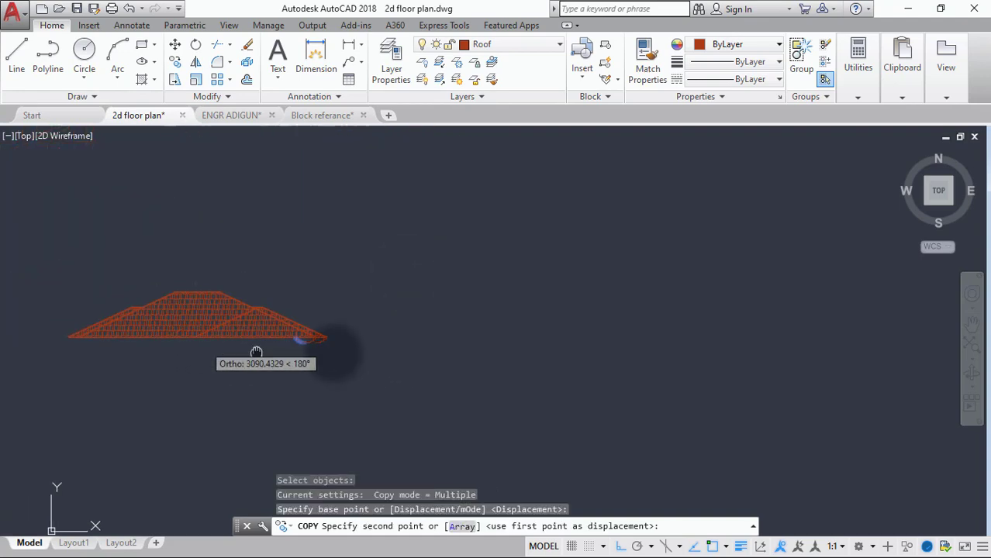
pyautogui.scroll(6, 317, 365)
pyautogui.scroll(4, 504, 410)
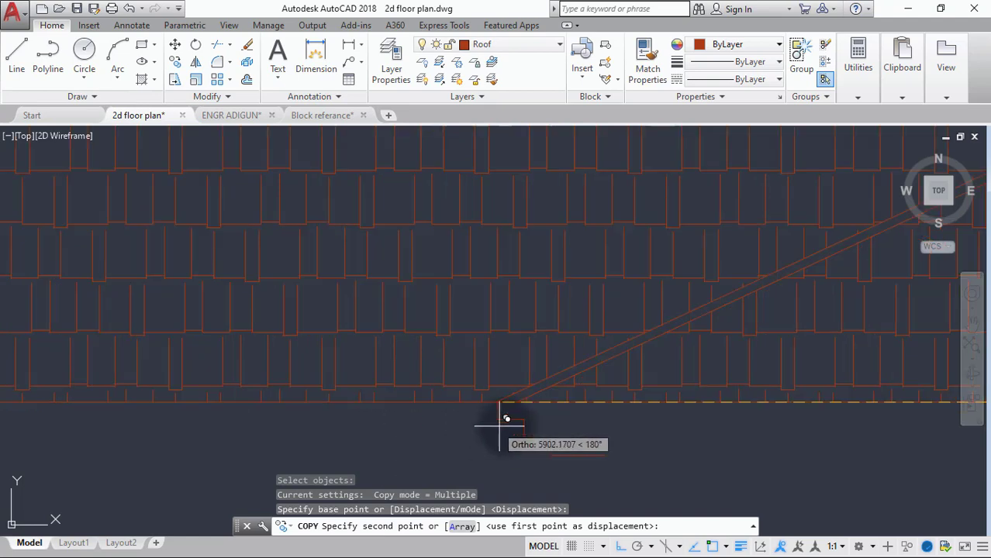
pyautogui.click(536, 363)
# Step: Place two more copies of the mirrored profile at the inner and outer lower corners of the roof's left end
pyautogui.scroll(-4, 215, 399)
pyautogui.scroll(3, 442, 412)
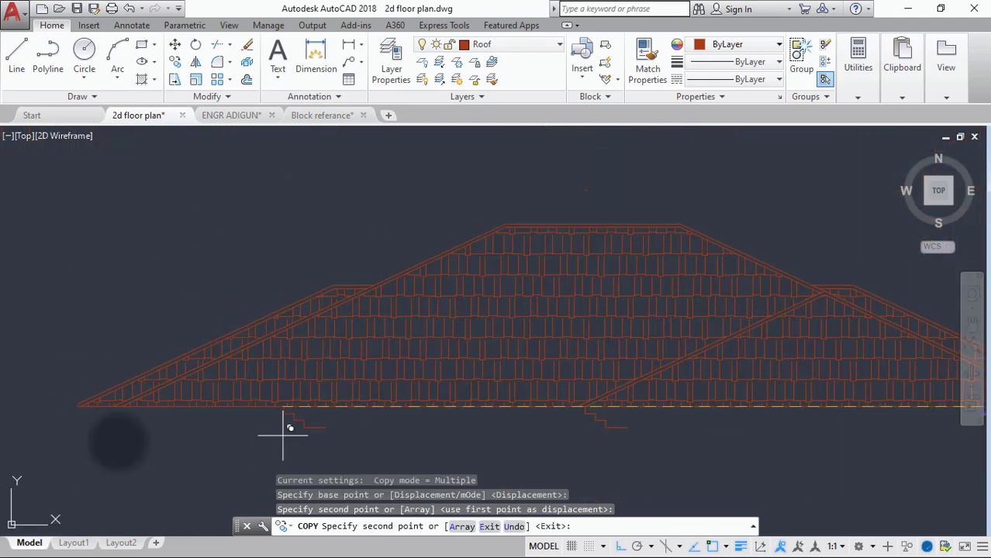
pyautogui.scroll(3, 116, 405)
pyautogui.scroll(2, 133, 393)
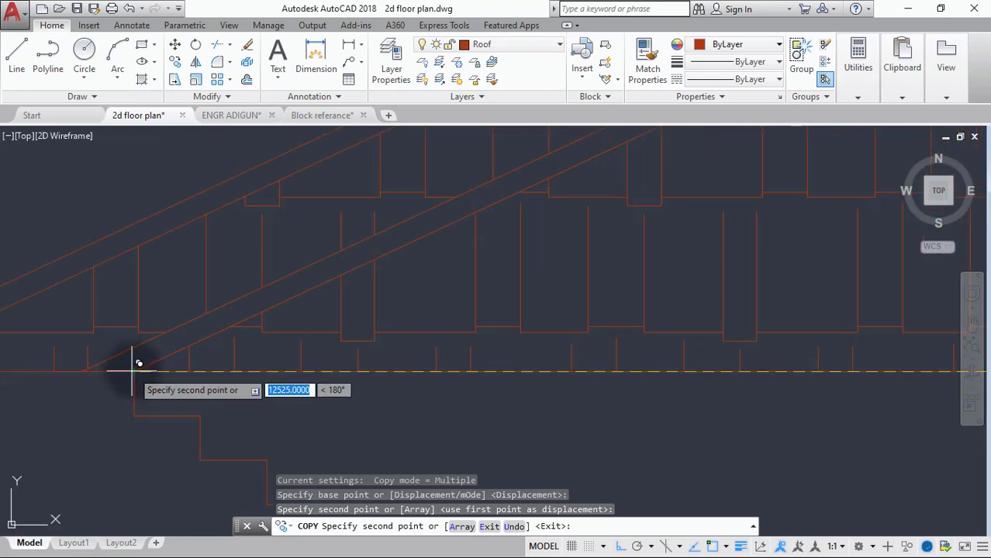
pyautogui.click(133, 369)
pyautogui.scroll(-2, 23, 423)
pyautogui.scroll(5, 116, 399)
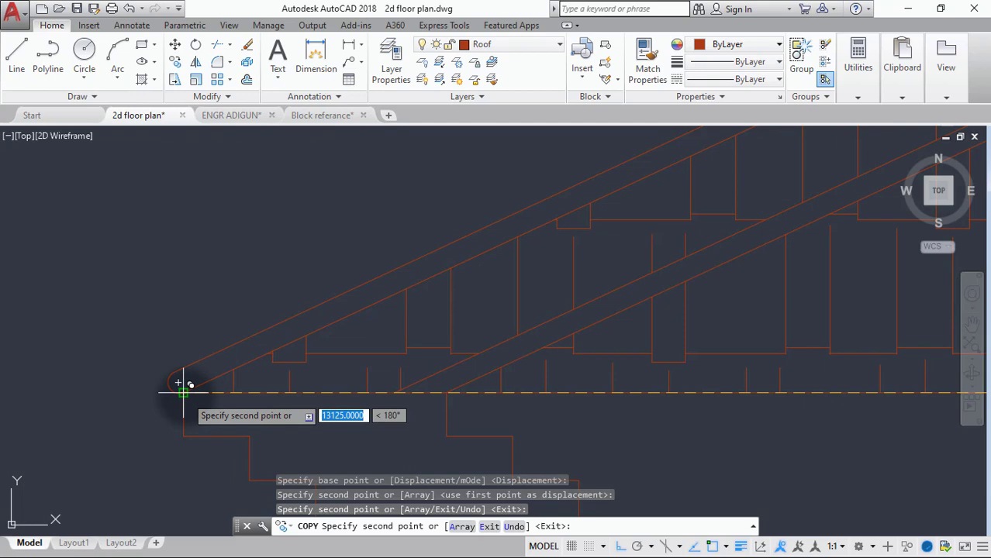
pyautogui.click(183, 393)
pyautogui.scroll(-3, 85, 473)
pyautogui.press('Escape')
# Step: Delete the original mirrored profile adjoining the inner right eave profile
pyautogui.scroll(-5, 107, 482)
pyautogui.moveTo(99, 443); pyautogui.dragTo(111, 387, button='middle')
pyautogui.scroll(2, 332, 393)
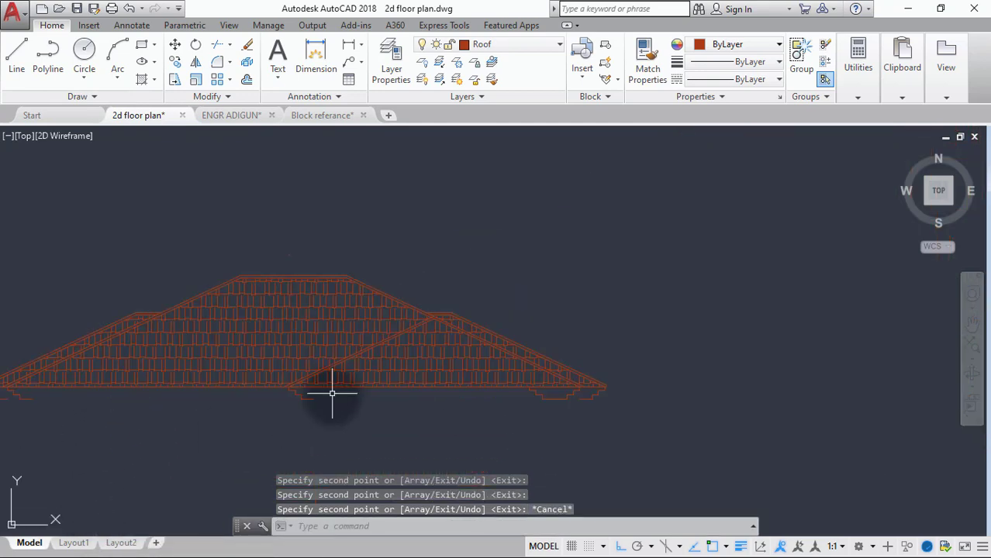
pyautogui.scroll(3, 539, 393)
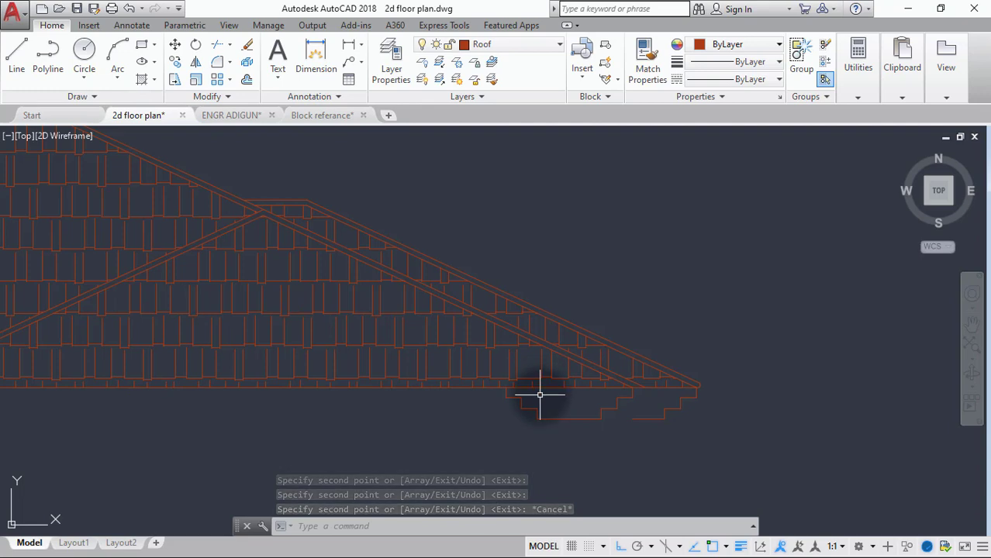
pyautogui.click(541, 394)
pyautogui.click(490, 426)
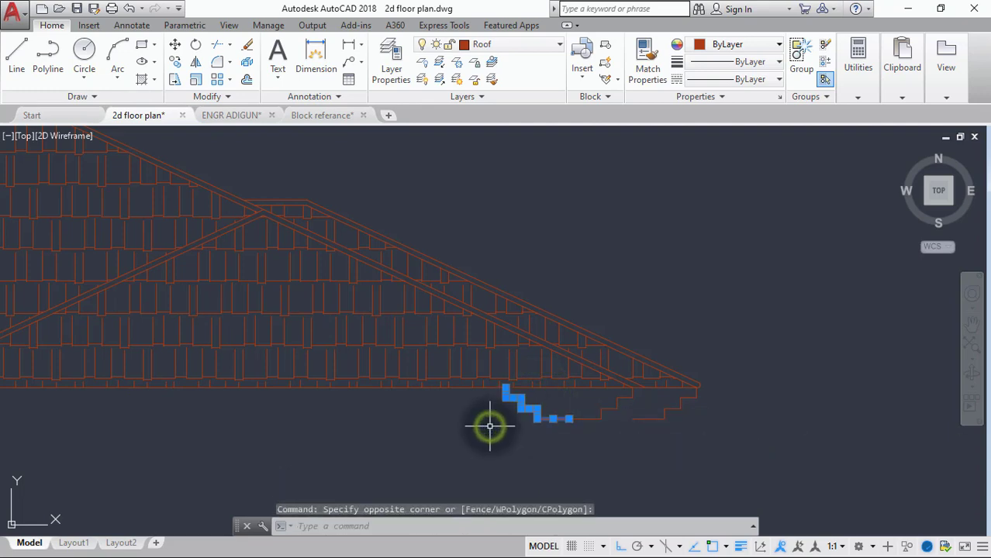
pyautogui.press('Delete')
# Step: Join the lowest segments of the front hip's left and right eave profiles into one continuous line
pyautogui.scroll(-2, 487, 420)
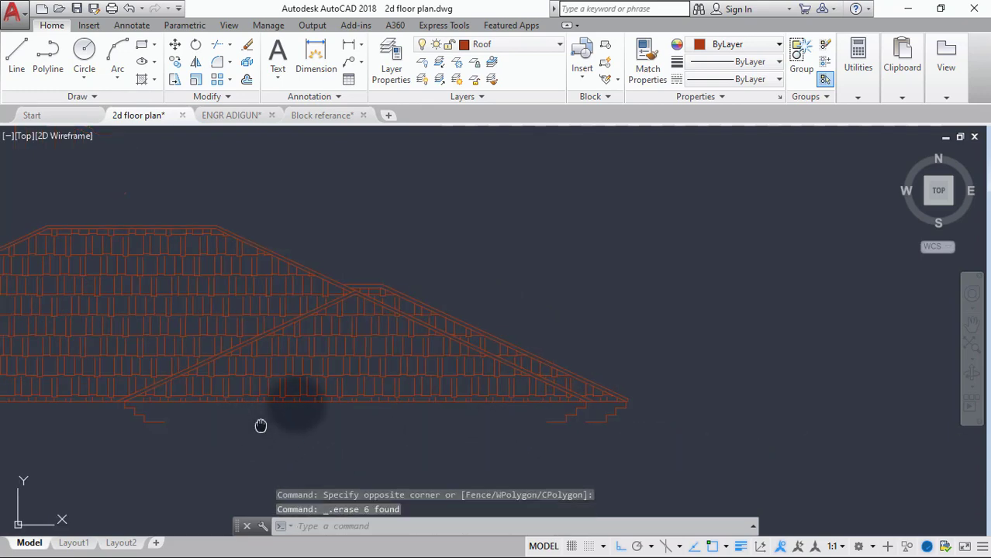
pyautogui.scroll(1, 376, 367)
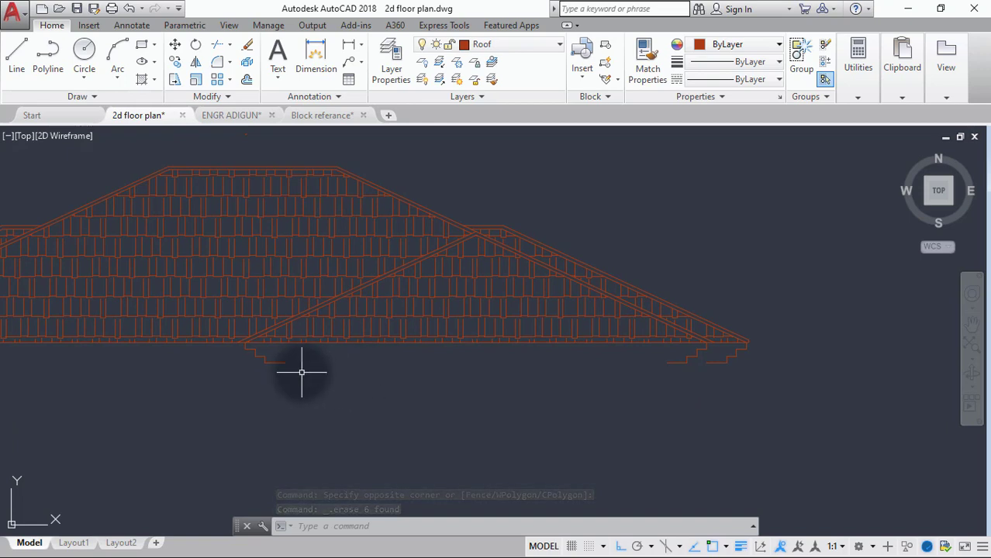
pyautogui.write('j')
pyautogui.press('Return')
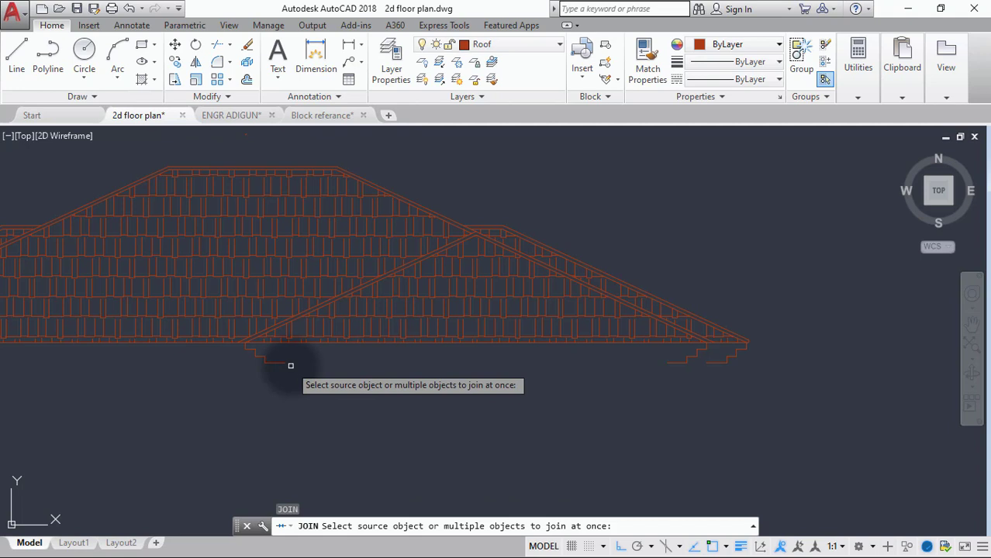
pyautogui.click(281, 363)
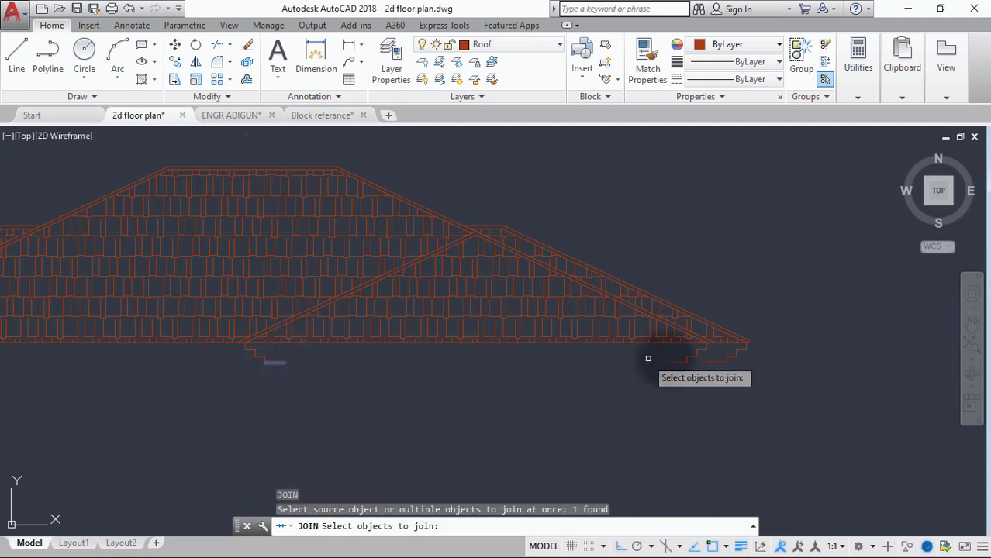
pyautogui.click(674, 364)
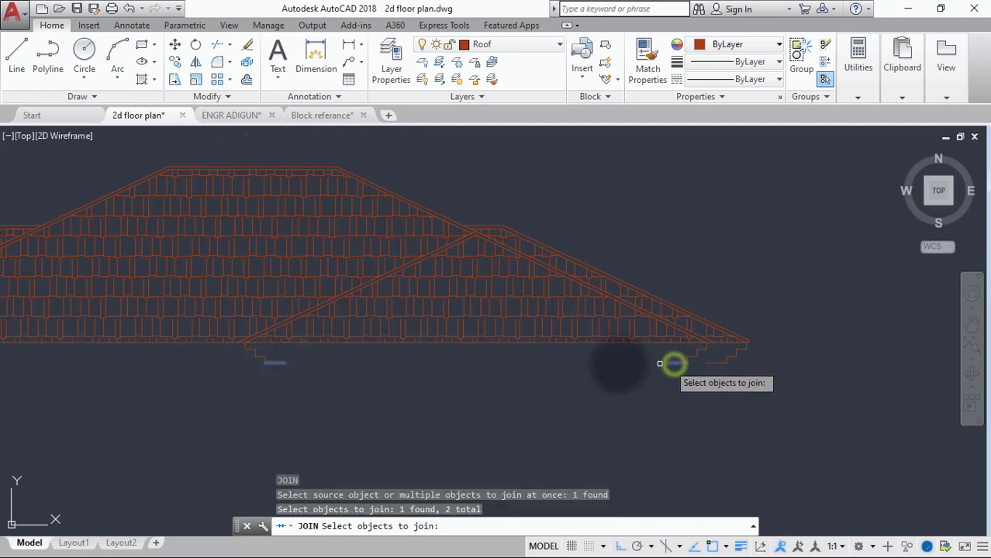
pyautogui.press('Return')
pyautogui.scroll(-3, 387, 380)
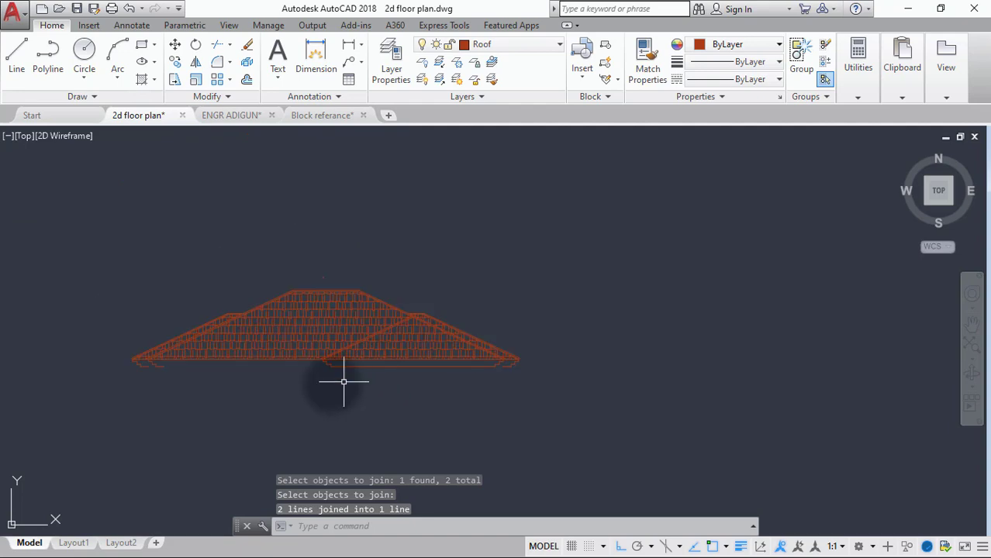
# Step: Set the lineweight of the front hip's complete eave outline, both stepped ends and the joining line, to 0.30 mm
pyautogui.scroll(-2, 182, 380)
pyautogui.scroll(-2, 182, 380)
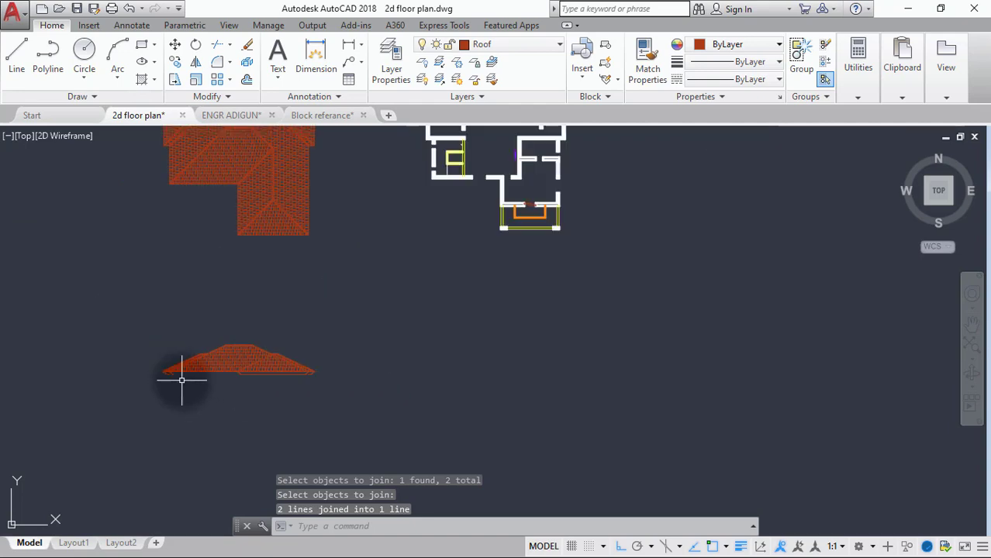
pyautogui.scroll(-2, 181, 380)
pyautogui.scroll(6, 181, 380)
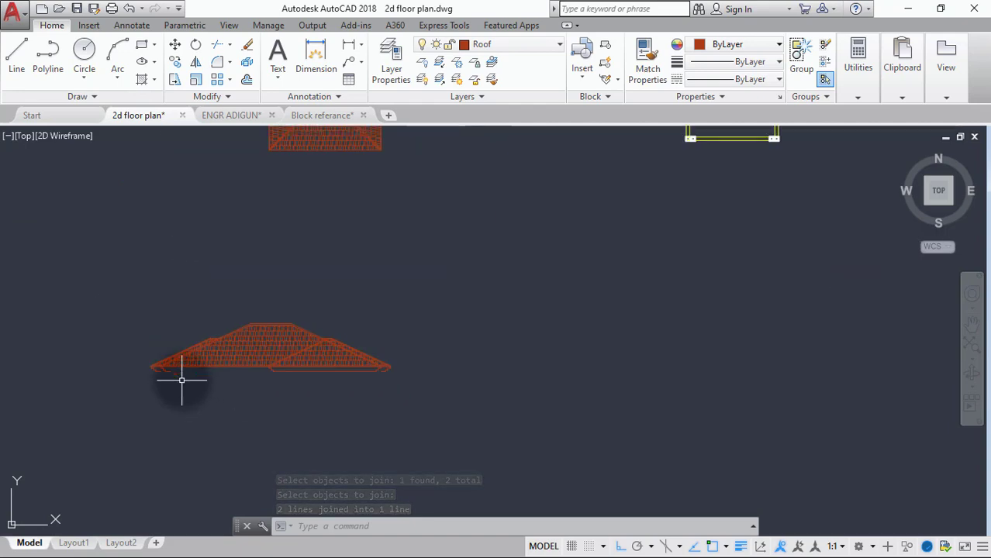
pyautogui.scroll(4, 394, 366)
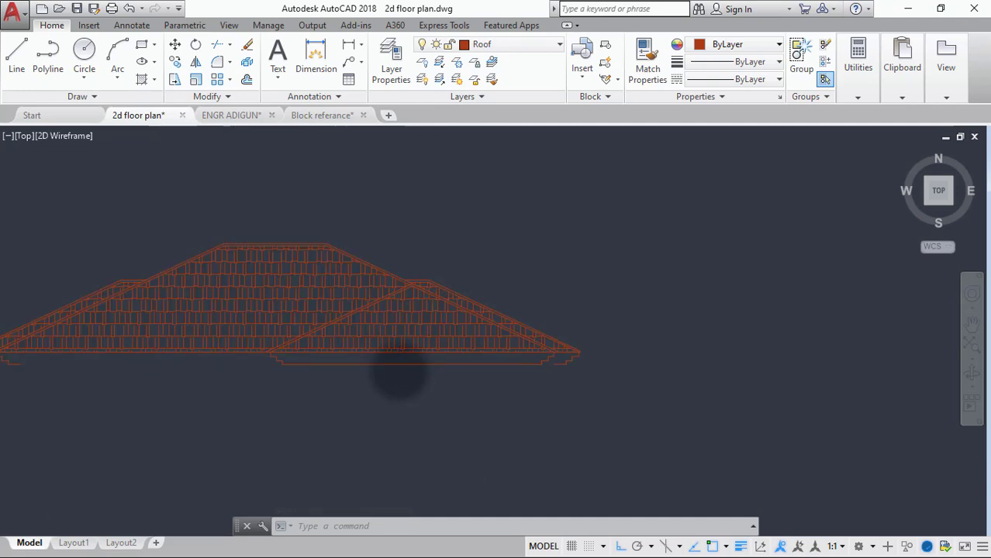
pyautogui.scroll(4, 650, 343)
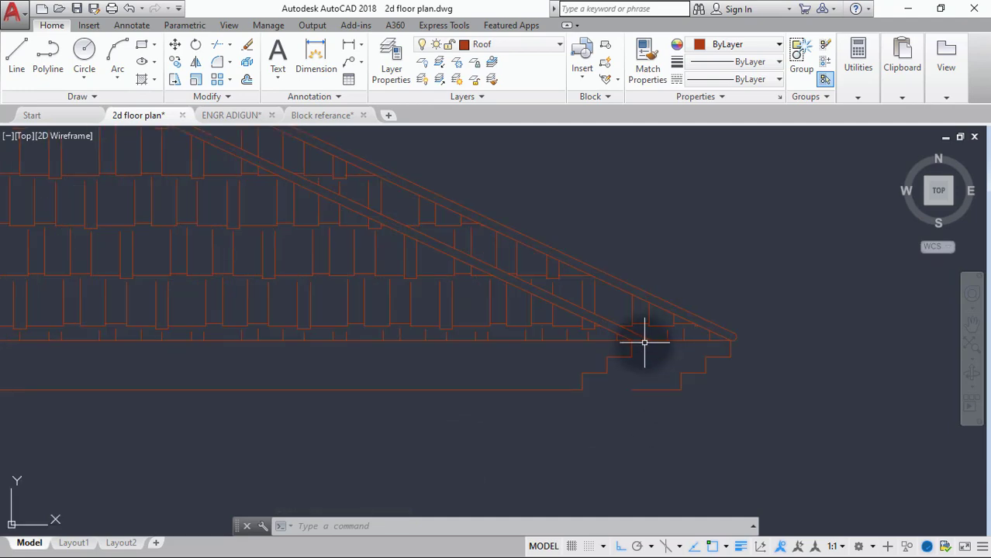
pyautogui.click(638, 347)
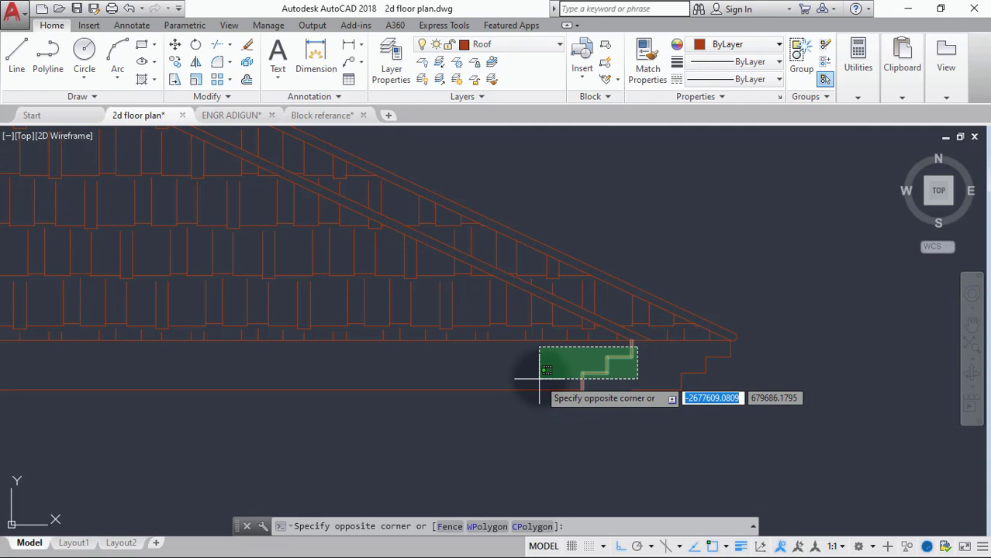
pyautogui.click(540, 378)
pyautogui.scroll(-5, 522, 401)
pyautogui.scroll(6, 291, 404)
pyautogui.click(351, 412)
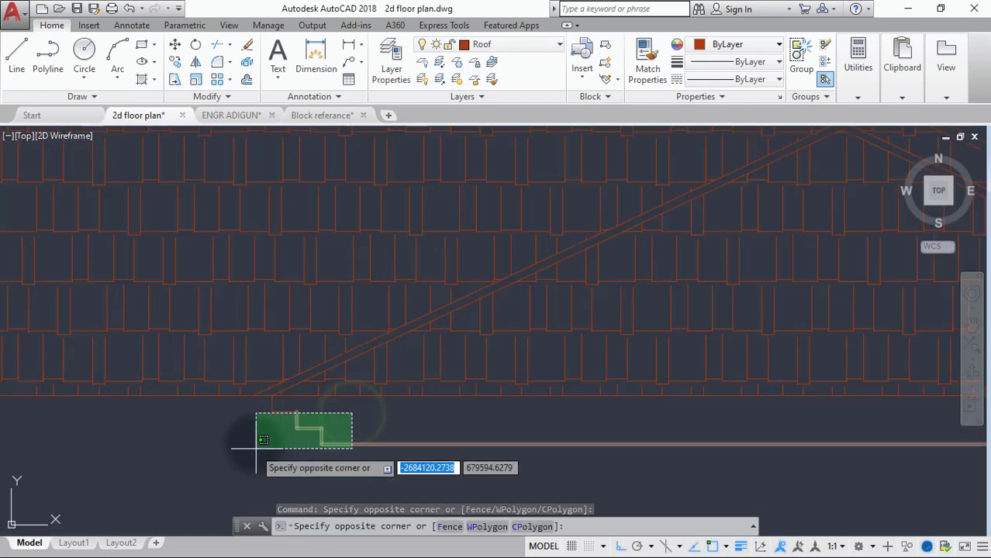
pyautogui.click(256, 439)
pyautogui.click(282, 403)
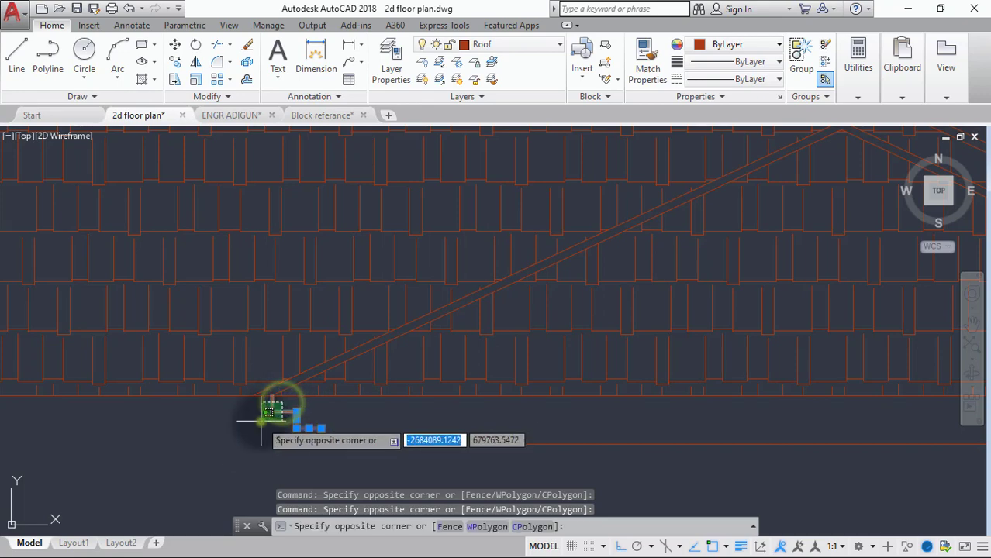
pyautogui.click(256, 419)
pyautogui.click(371, 438)
pyautogui.click(304, 459)
pyautogui.scroll(-5, 294, 454)
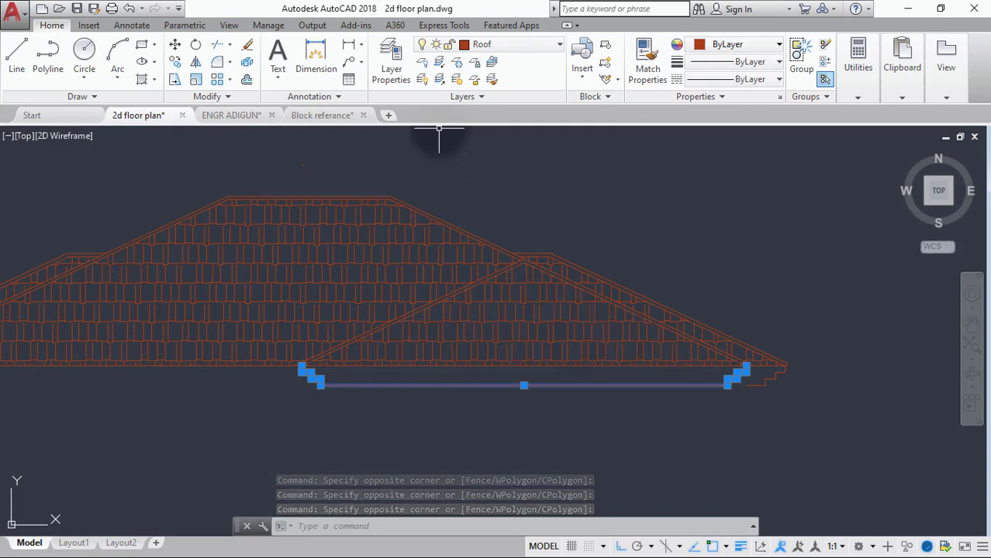
pyautogui.click(773, 66)
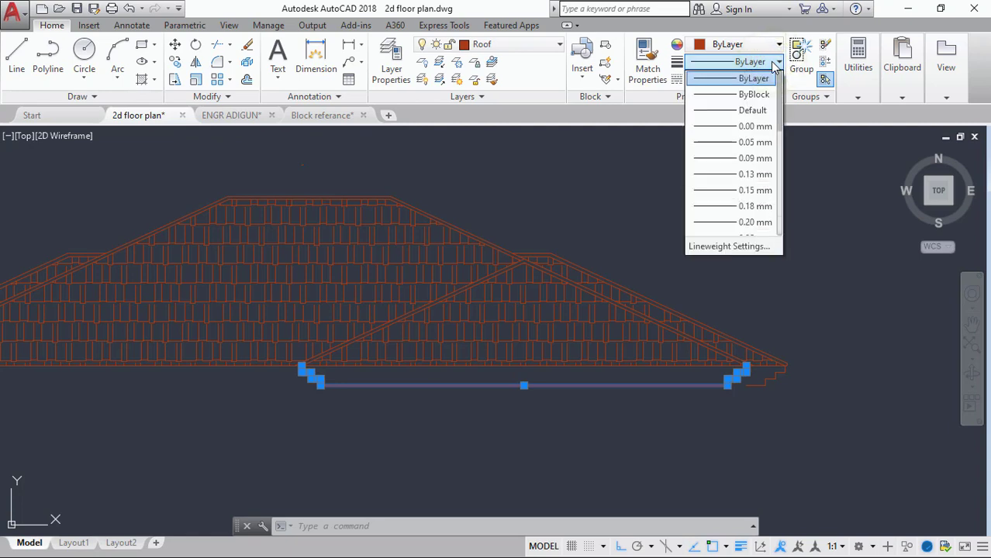
pyautogui.scroll(-2, 737, 160)
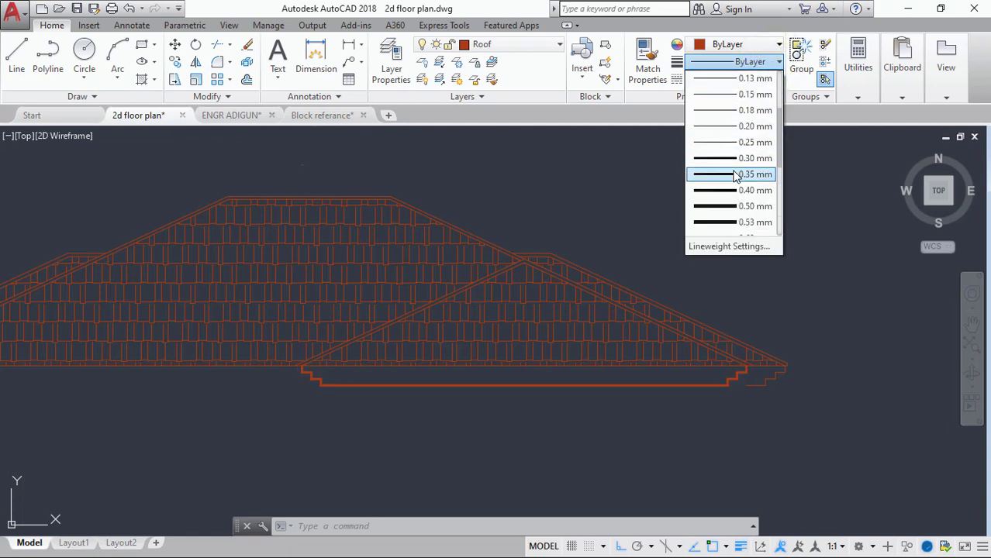
pyautogui.click(738, 159)
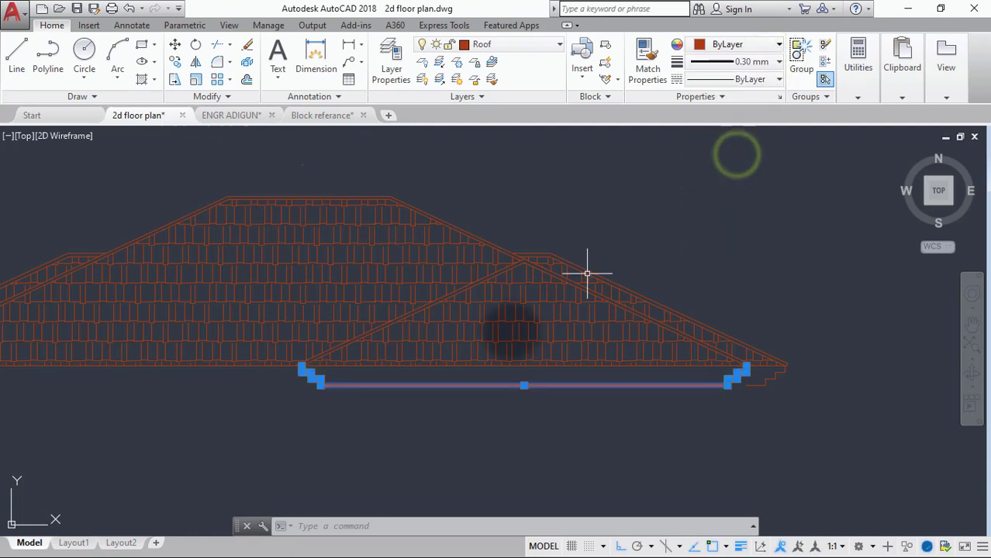
pyautogui.click(336, 412)
pyautogui.press('Escape')
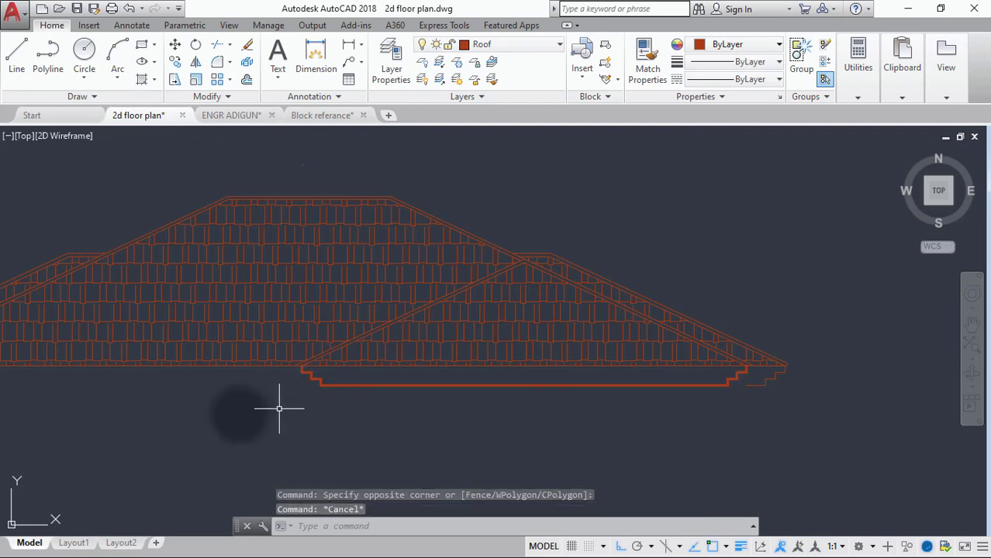
# Step: Extend the lowest segments of the outer right, inner left and outer left eave profiles to meet the neighbouring profiles
pyautogui.write('ex')
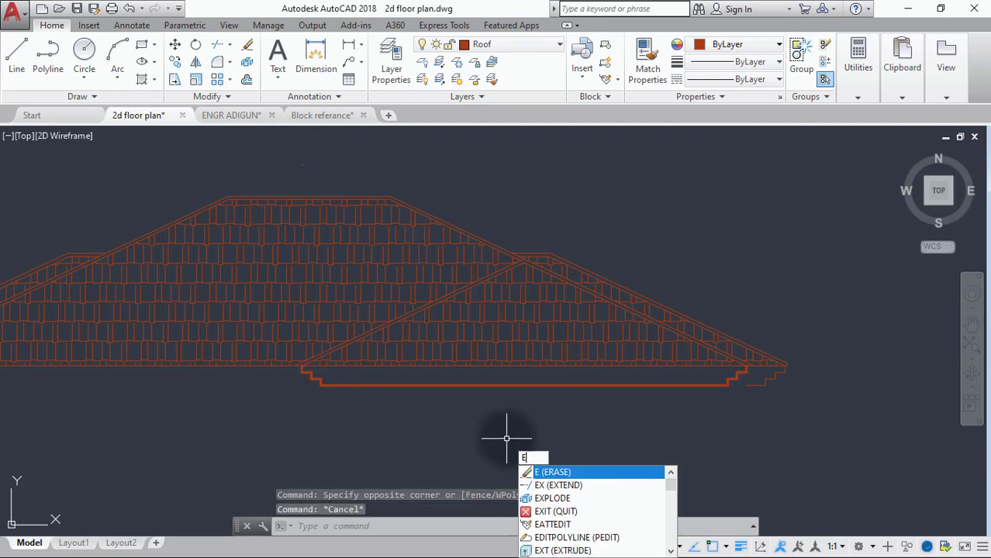
pyautogui.press('Return')
pyautogui.press('Return')
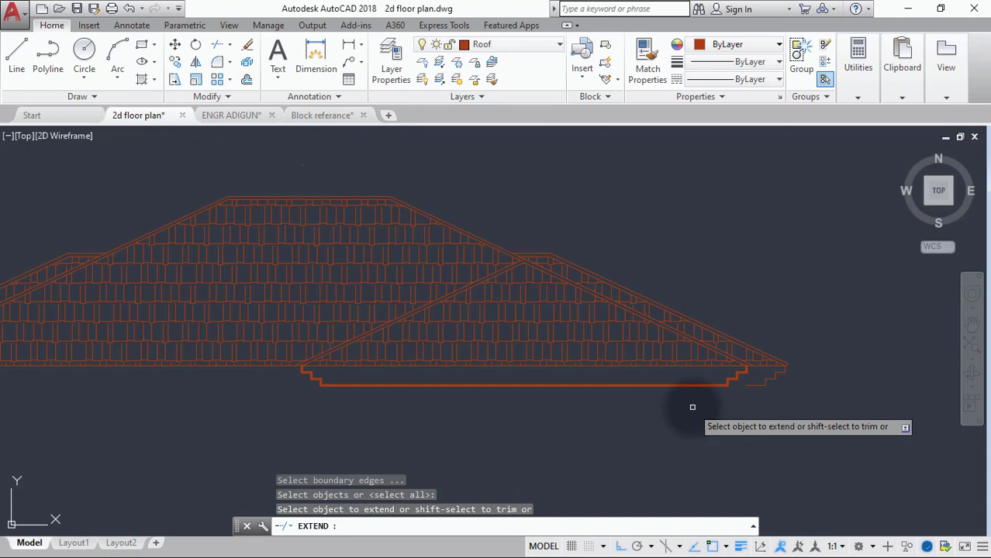
pyautogui.click(737, 388)
pyautogui.scroll(-3, 489, 418)
pyautogui.click(122, 396)
pyautogui.click(99, 399)
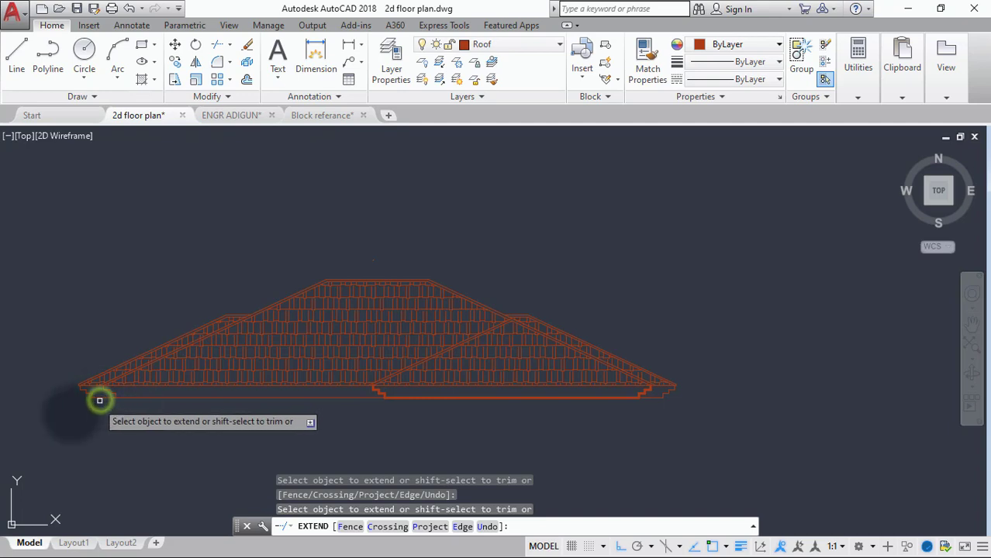
pyautogui.scroll(-2, 47, 432)
pyautogui.moveTo(49, 431); pyautogui.dragTo(92, 438, button='middle')
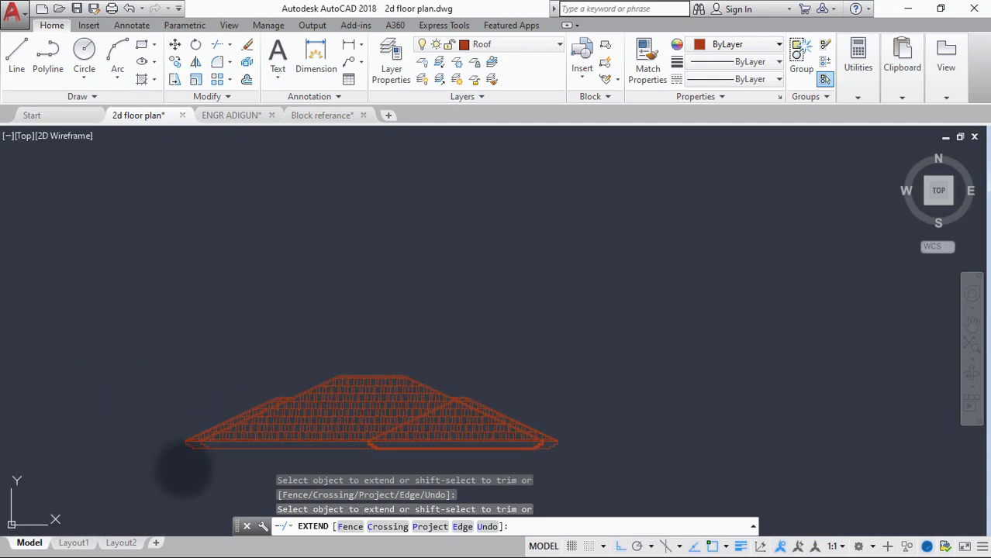
pyautogui.press('Escape')
# Step: Examine the finished roof elevation against the roof plan above it
pyautogui.scroll(3, 364, 359)
pyautogui.scroll(-6, 333, 351)
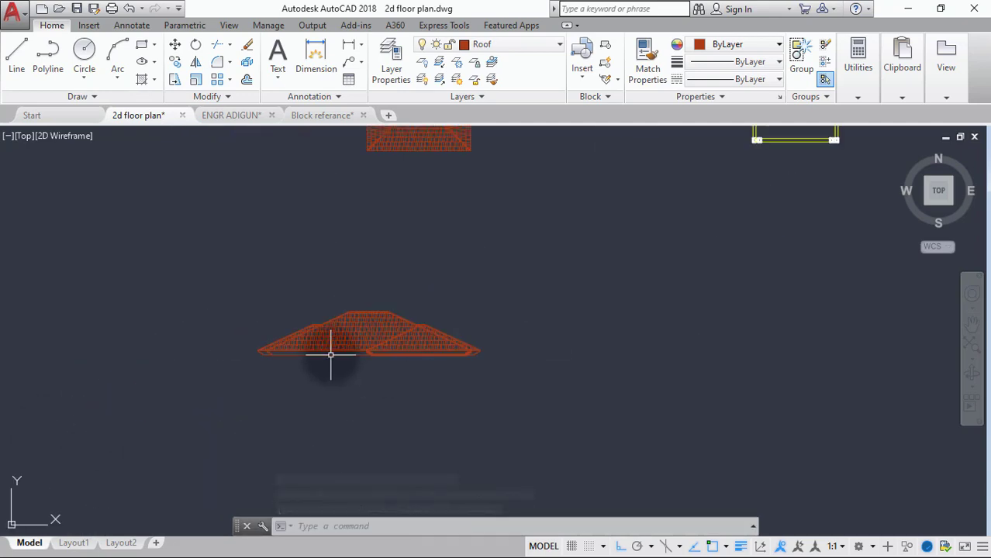
pyautogui.scroll(4, 318, 208)
pyautogui.scroll(2, 316, 208)
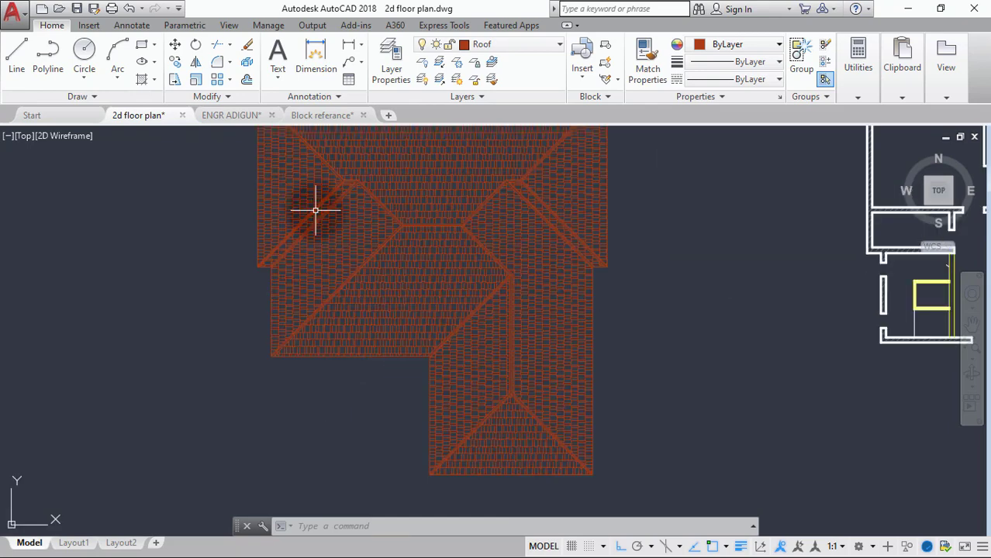
pyautogui.scroll(-6, 316, 210)
pyautogui.scroll(4, 319, 223)
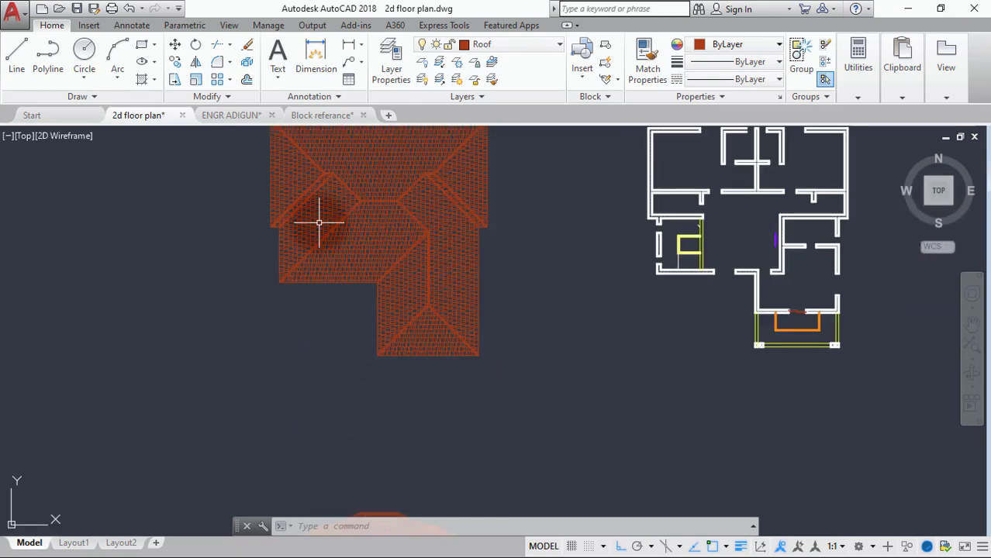
pyautogui.scroll(-4, 319, 222)
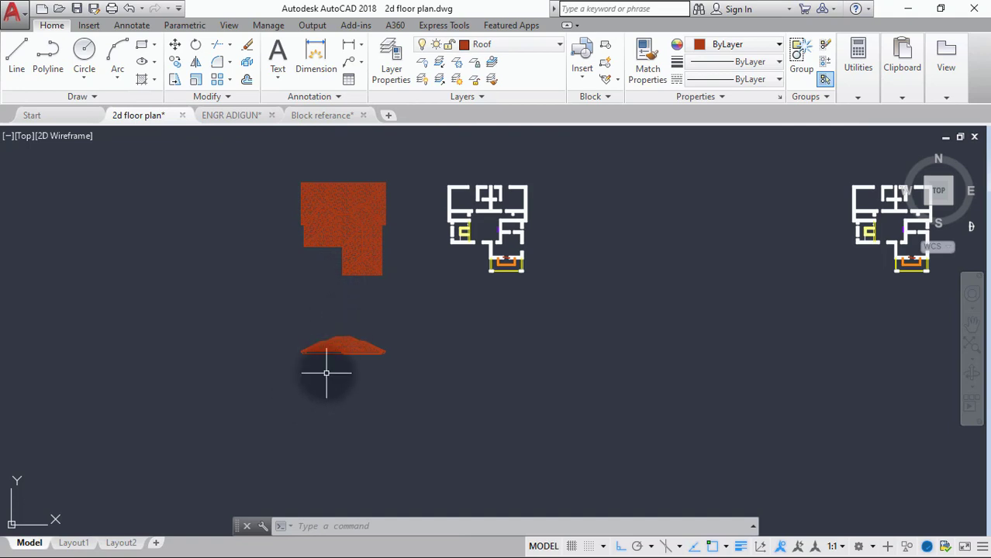
pyautogui.scroll(4, 336, 350)
pyautogui.scroll(2, 332, 347)
pyautogui.scroll(-6, 332, 341)
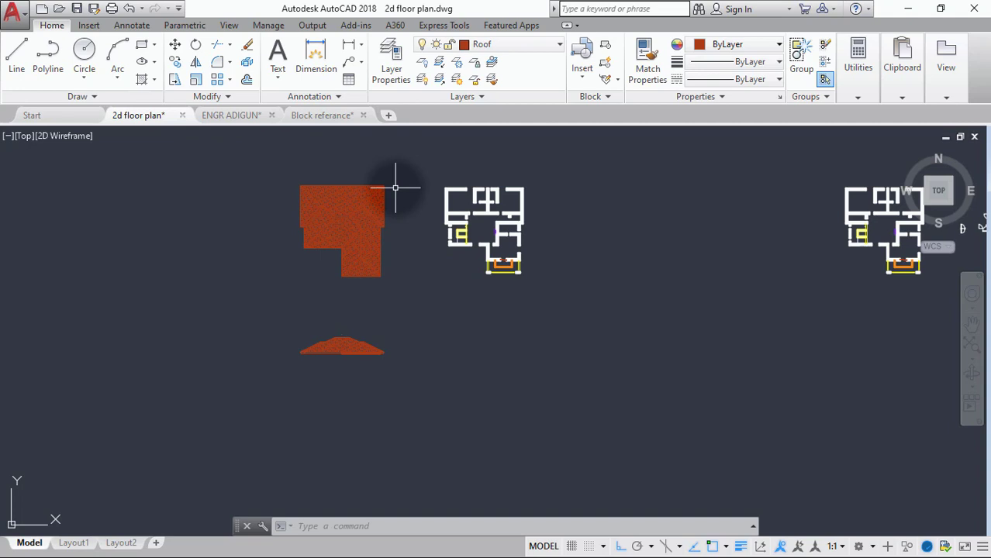
# Step: Copy the whole hatched roof plan horizontally into the empty space left of the original
pyautogui.click(177, 62)
pyautogui.click(404, 164)
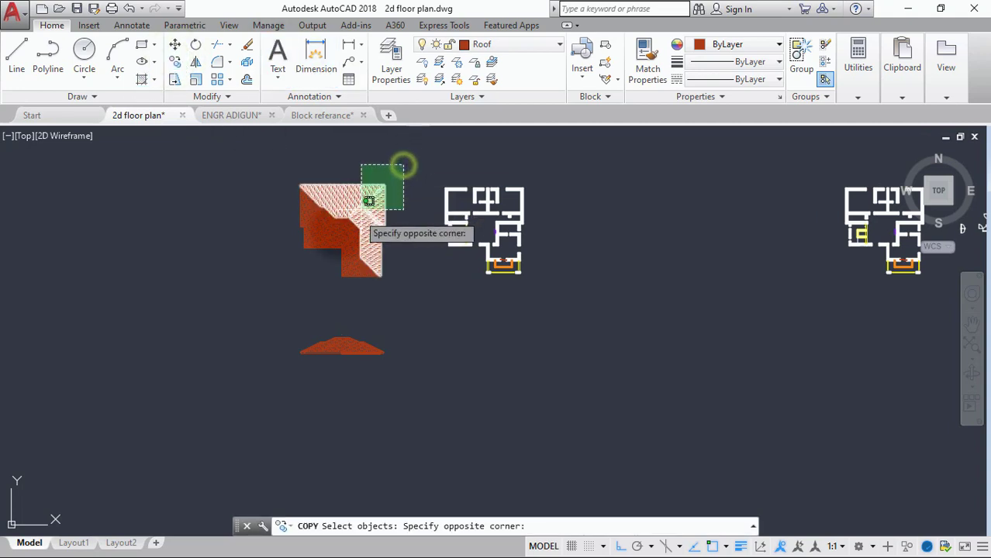
pyautogui.click(273, 286)
pyautogui.press('Return')
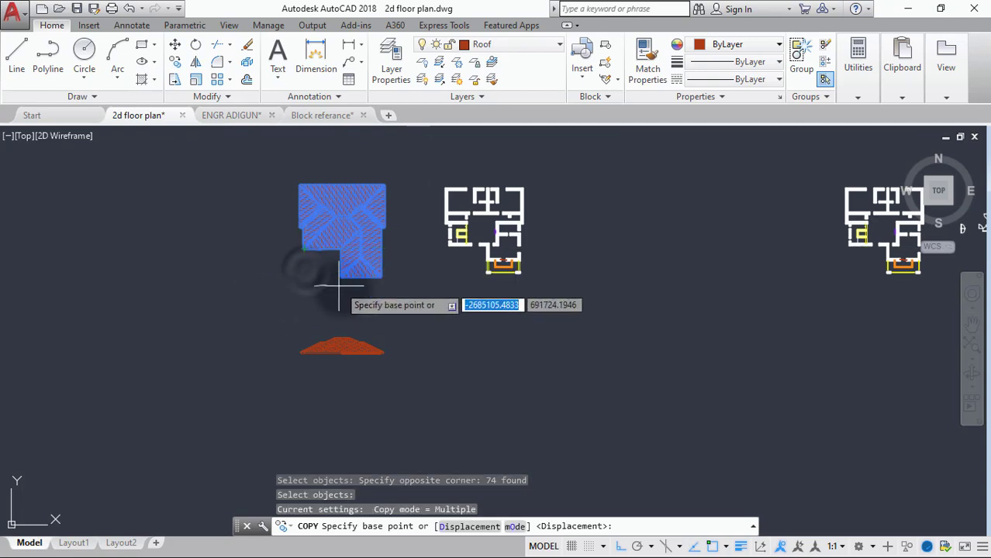
pyautogui.click(338, 277)
pyautogui.scroll(-5, 172, 281)
pyautogui.scroll(3, 170, 280)
pyautogui.scroll(3, 247, 288)
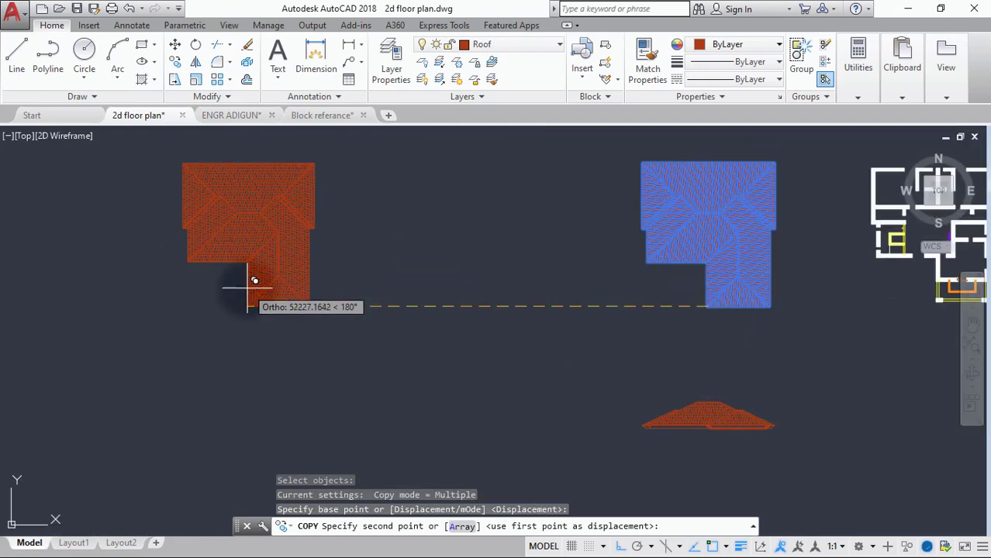
pyautogui.click(291, 293)
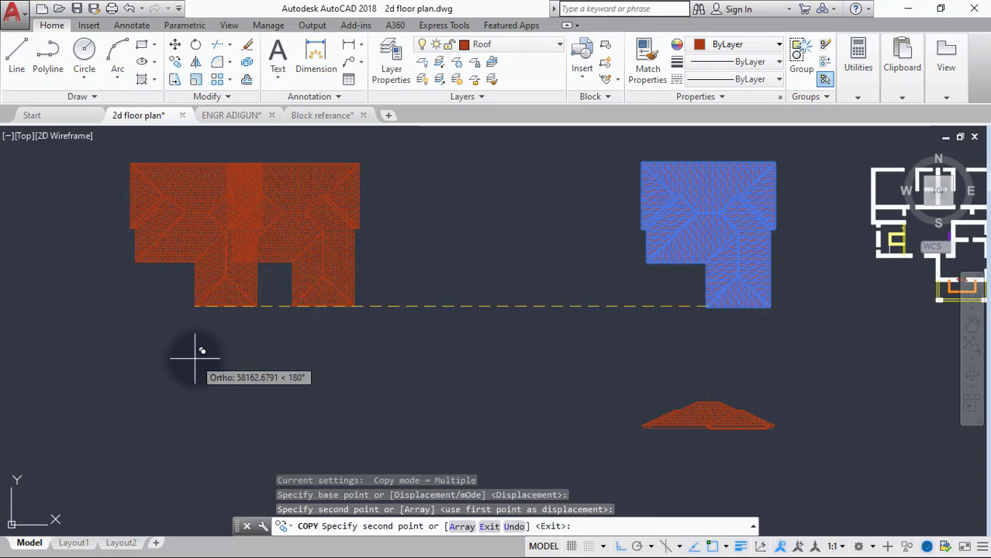
pyautogui.press('Escape')
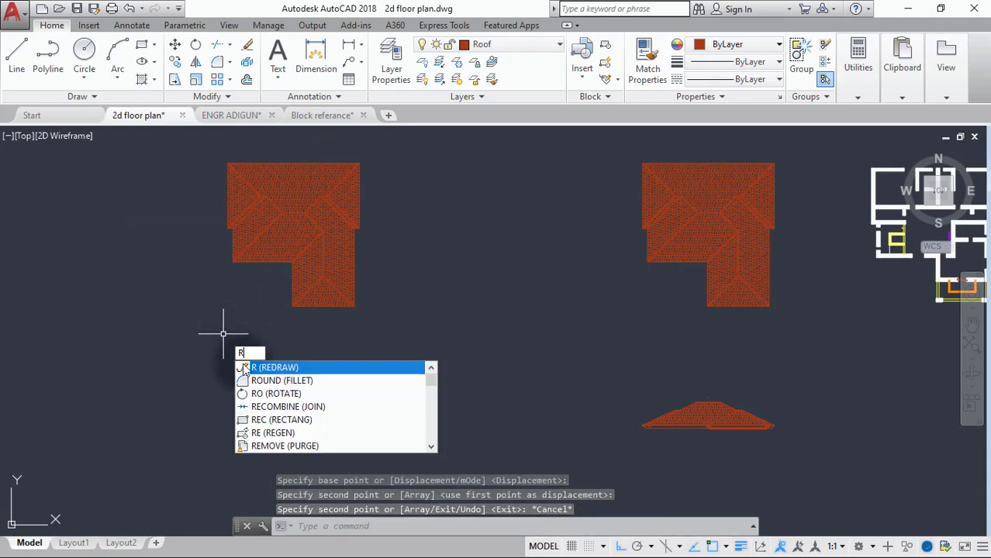
# Step: Rotate the copied roof plan 90° counterclockwise about the midpoint of its main horizontal ridge
pyautogui.click(272, 391)
pyautogui.click(416, 149)
pyautogui.click(189, 333)
pyautogui.press('Return')
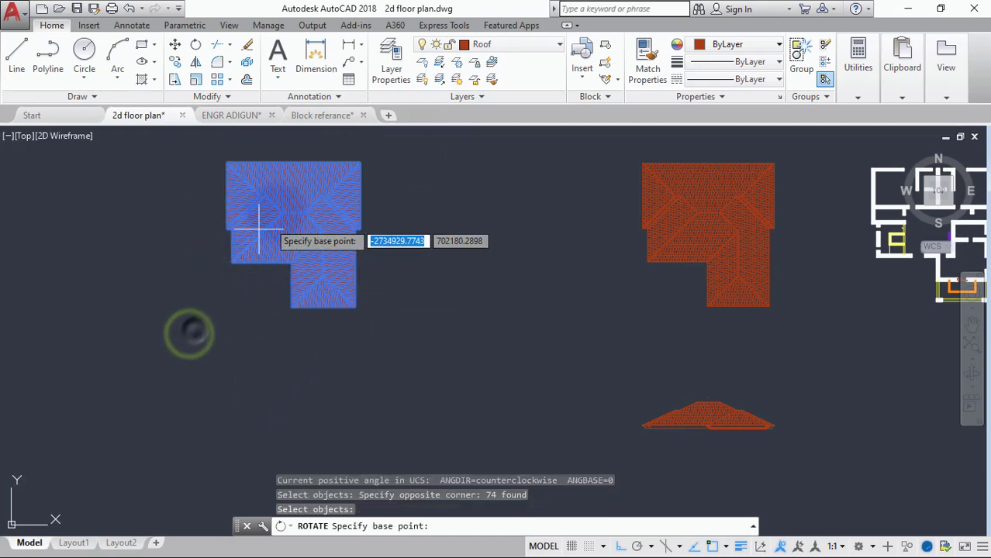
pyautogui.scroll(6, 281, 215)
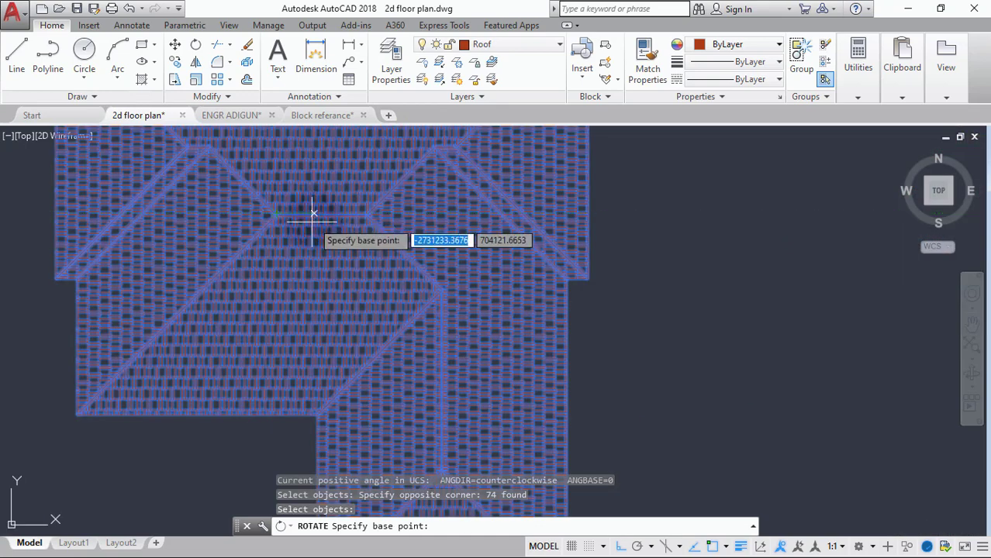
pyautogui.click(320, 214)
pyautogui.click(320, 214)
pyautogui.scroll(-6, 318, 214)
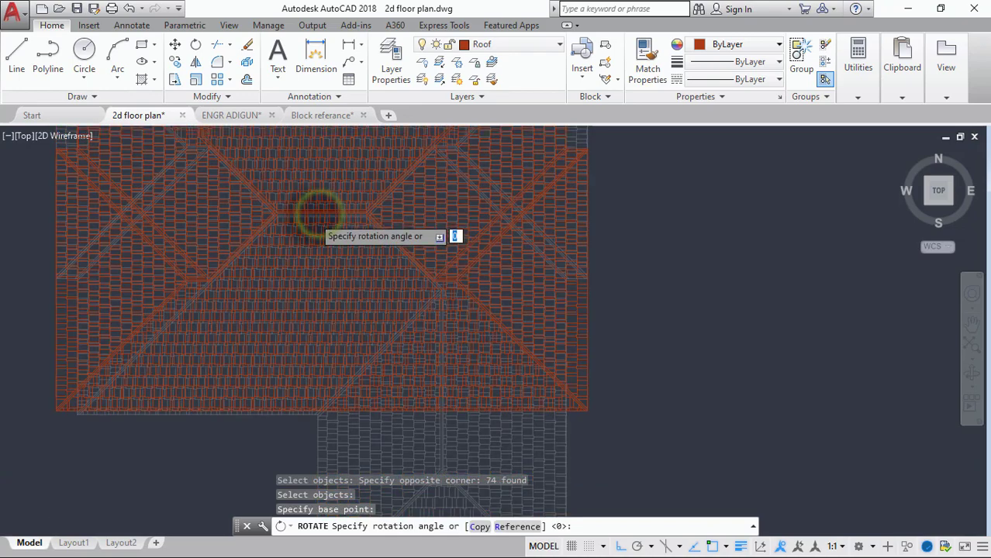
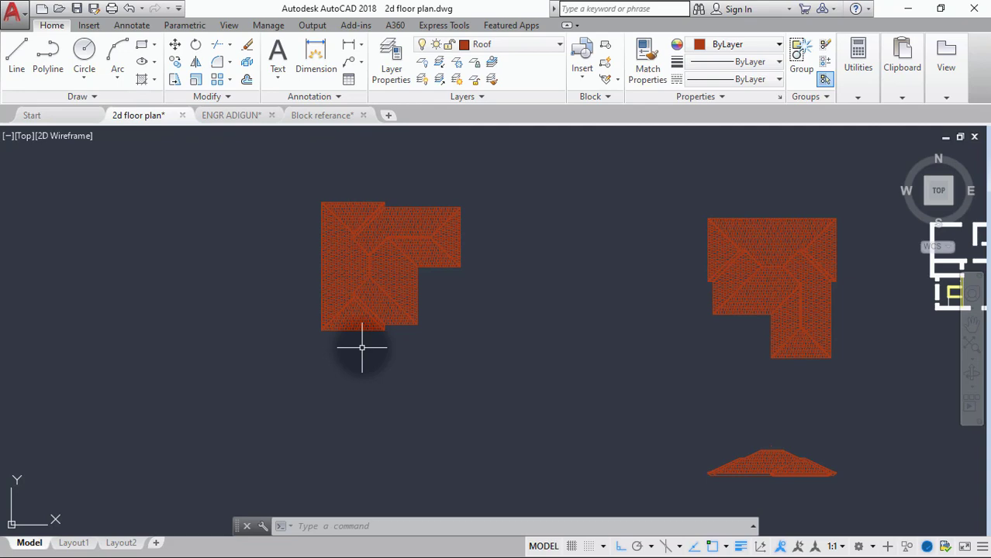
# Step: Examine the rotated roof plan copy alongside the original plan and its elevation
pyautogui.scroll(-2, 361, 348)
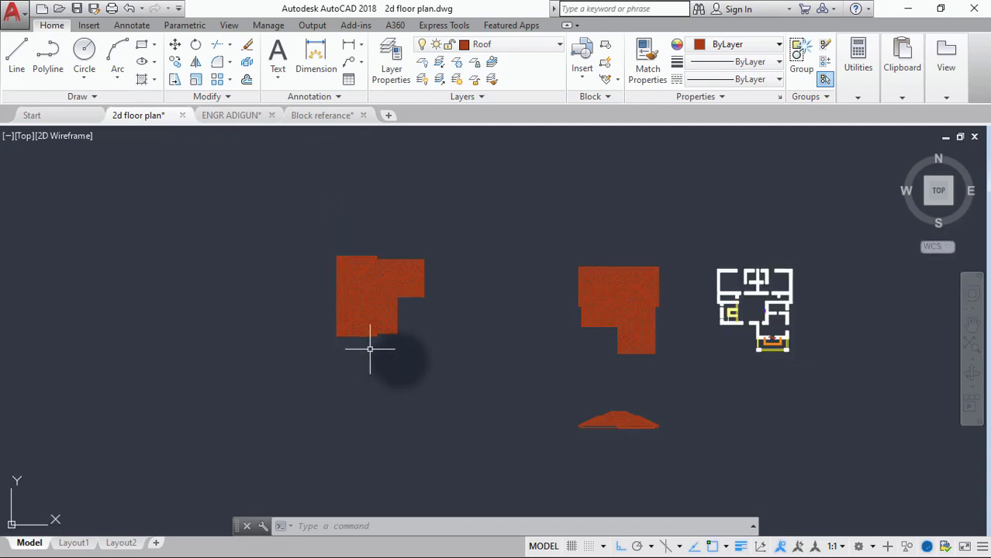
pyautogui.scroll(2, 630, 432)
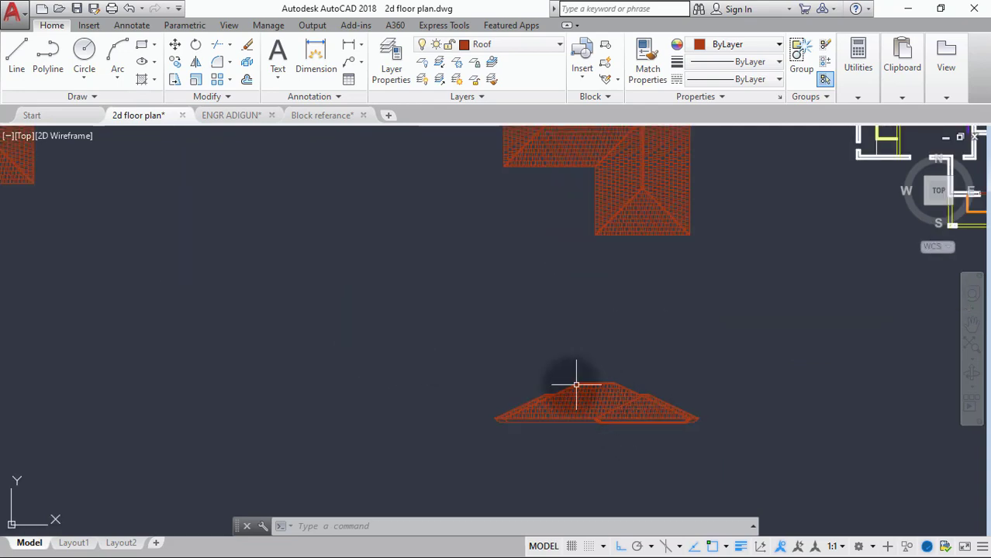
pyautogui.scroll(2, 579, 387)
pyautogui.scroll(-1, 561, 396)
pyautogui.scroll(-3, 562, 397)
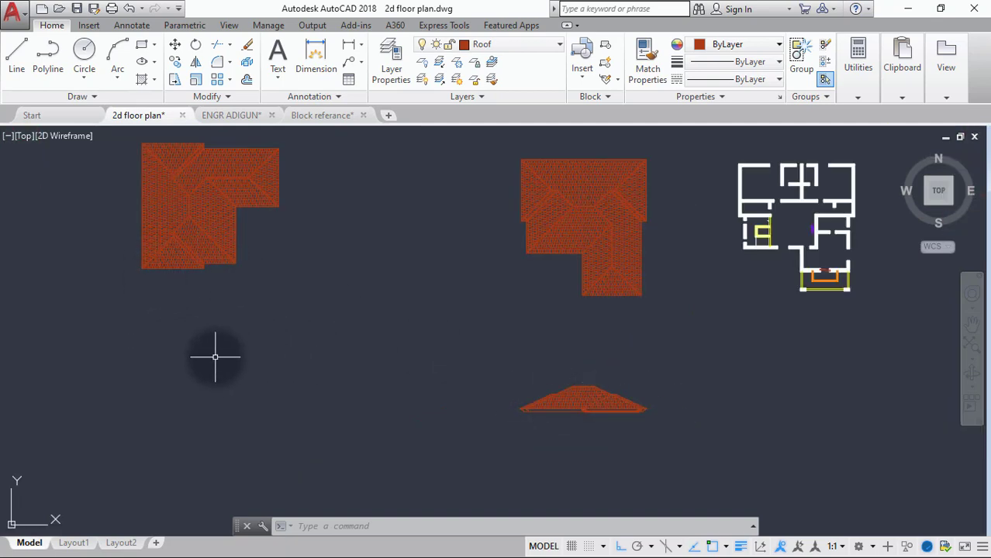
pyautogui.scroll(-4, 215, 345)
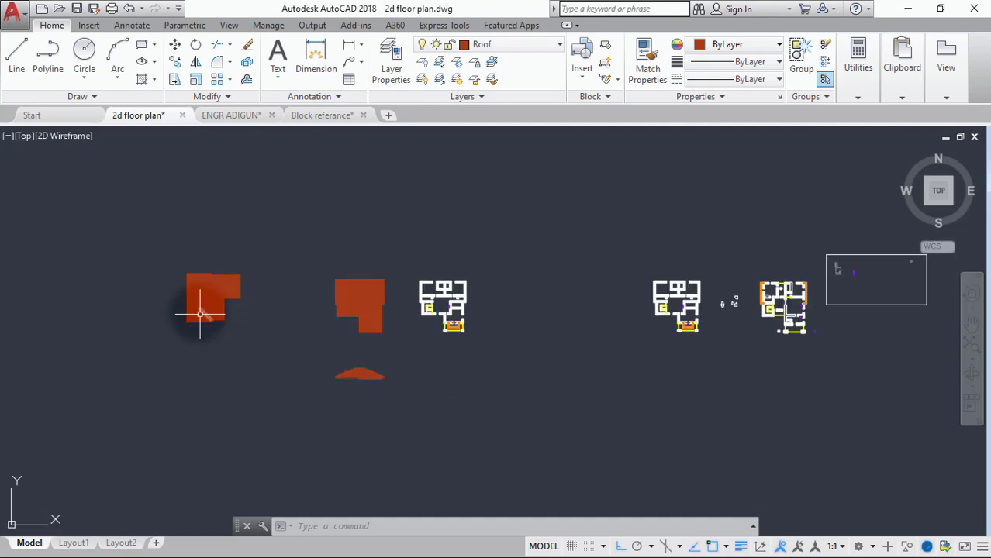
pyautogui.scroll(5, 196, 318)
pyautogui.scroll(-3, 210, 332)
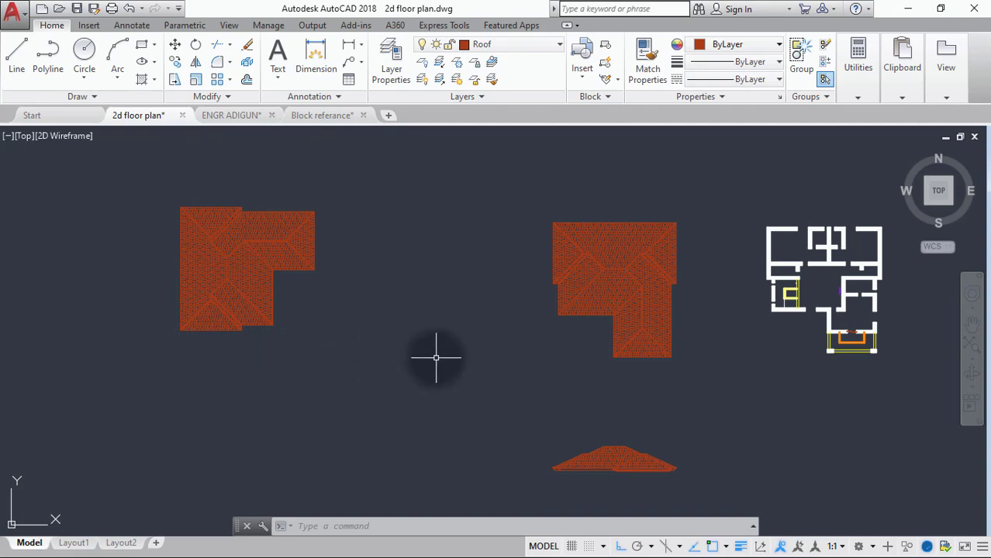
# Step: Examine the roof elevation's stepped eave ends and emphasized lower eave line up close, along with its place among the roof plans
pyautogui.scroll(5, 667, 473)
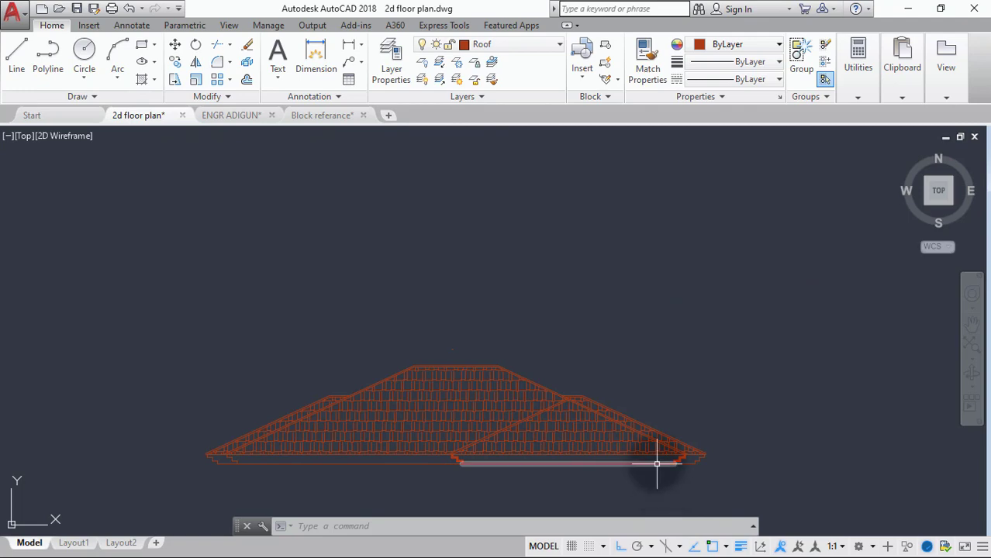
pyautogui.scroll(4, 656, 464)
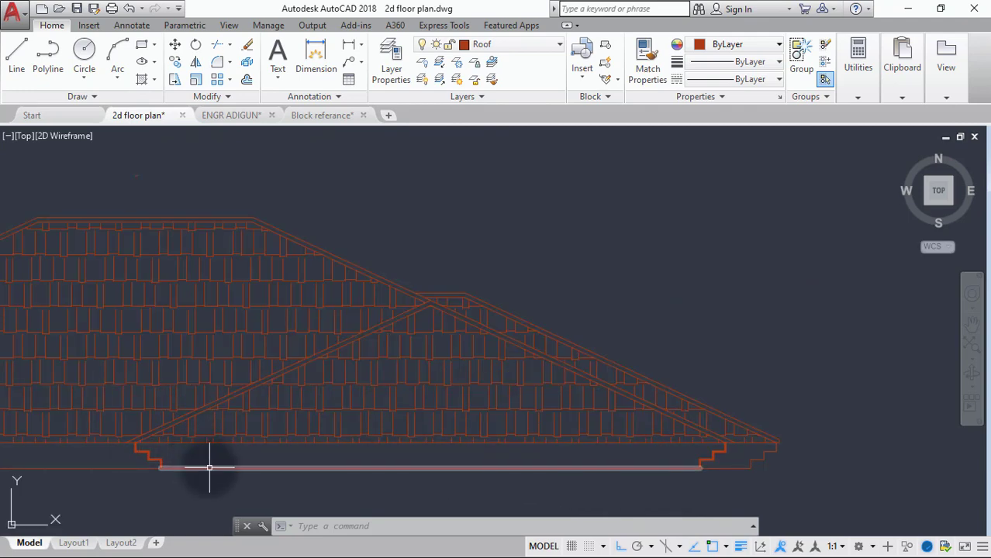
pyautogui.scroll(-2, 210, 467)
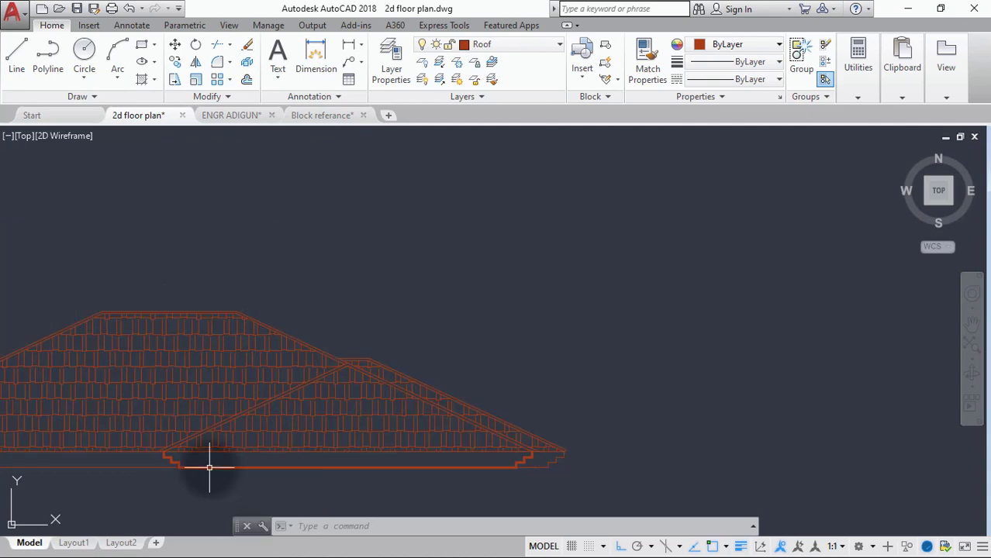
pyautogui.moveTo(209, 468); pyautogui.dragTo(277, 394, button='middle')
pyautogui.scroll(-1, 254, 394)
pyautogui.scroll(-3, 215, 399)
pyautogui.moveTo(215, 399); pyautogui.dragTo(279, 409, button='middle')
pyautogui.scroll(4, 224, 399)
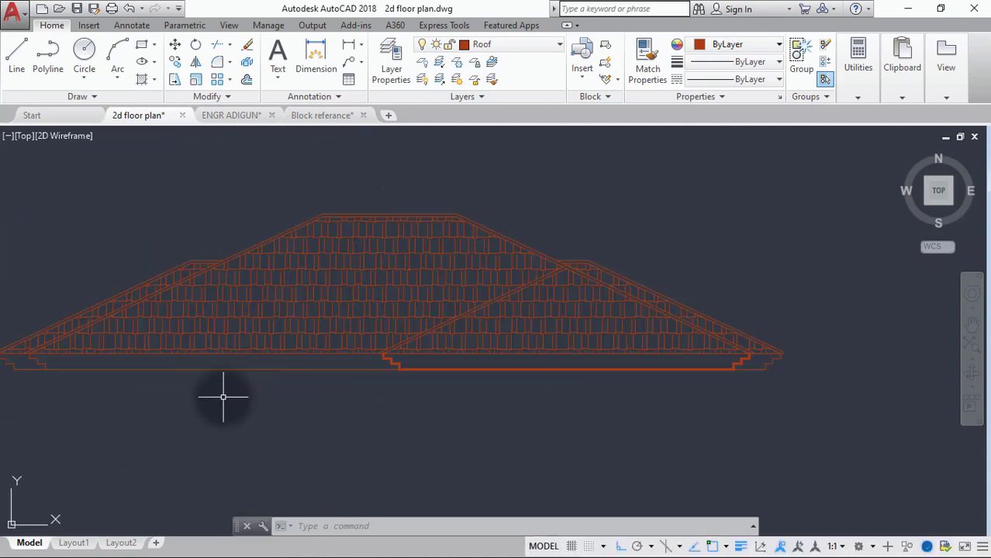
pyautogui.scroll(2, 224, 398)
pyautogui.scroll(-8, 224, 397)
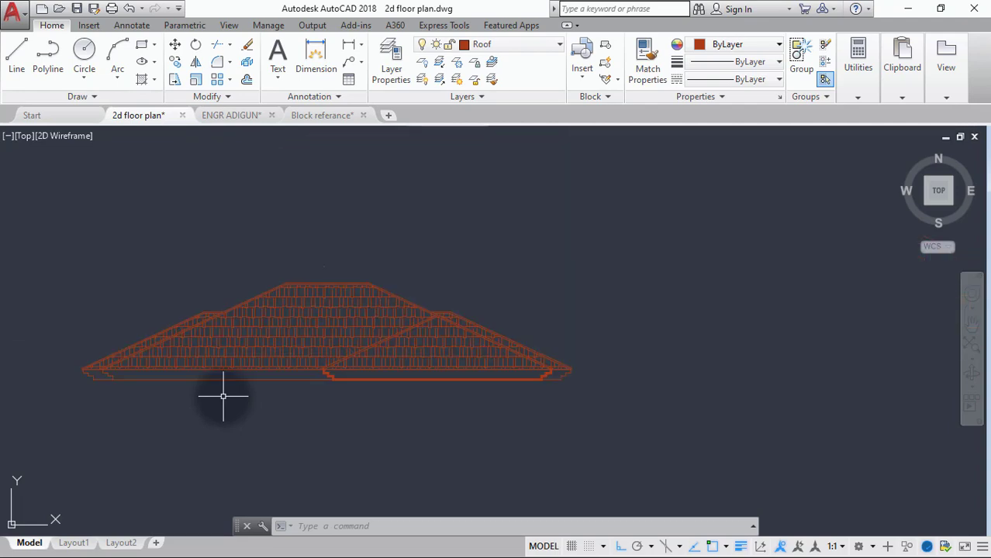
pyautogui.scroll(-2, 256, 396)
pyautogui.moveTo(277, 394); pyautogui.dragTo(317, 348, button='middle')
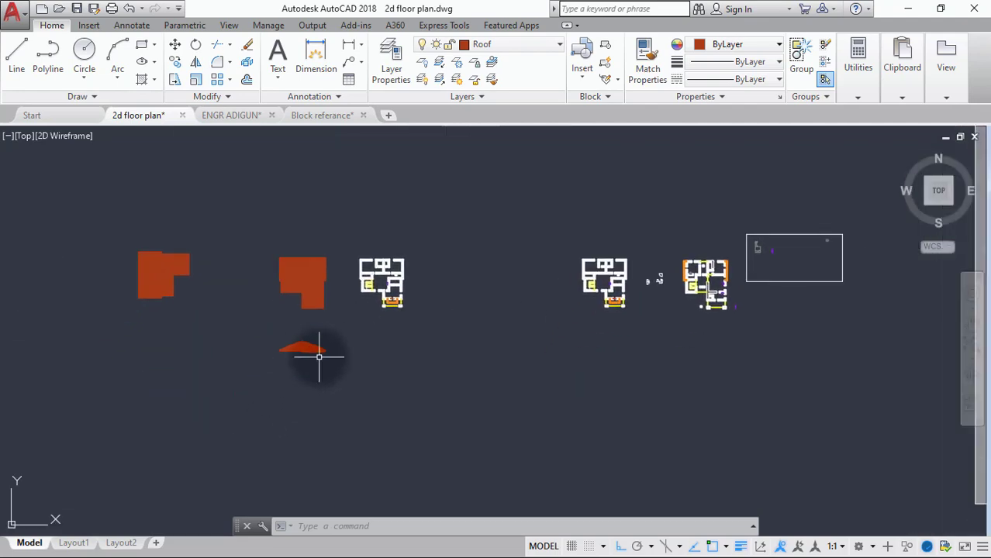
pyautogui.moveTo(146, 310); pyautogui.dragTo(182, 324, button='middle')
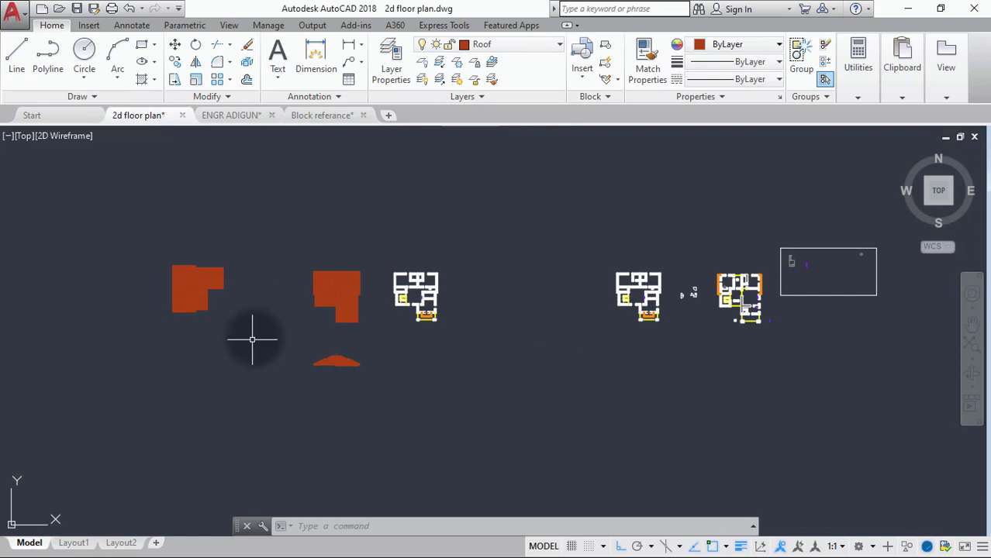